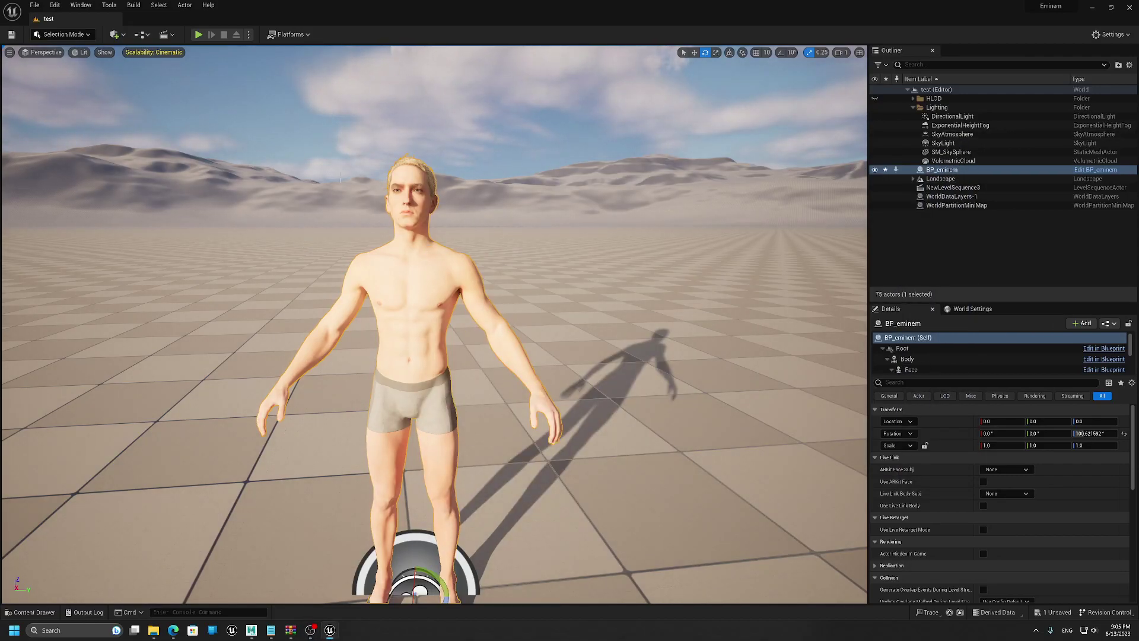
Step: Examine the BP_eminem character's full body, upper body and face up close in the level viewport
right_drag(434, 324, 465, 328)
key(w)
key(s)
scroll(371, 268, down, 4)
key(w)
right_drag(348, 179, 348, 179)
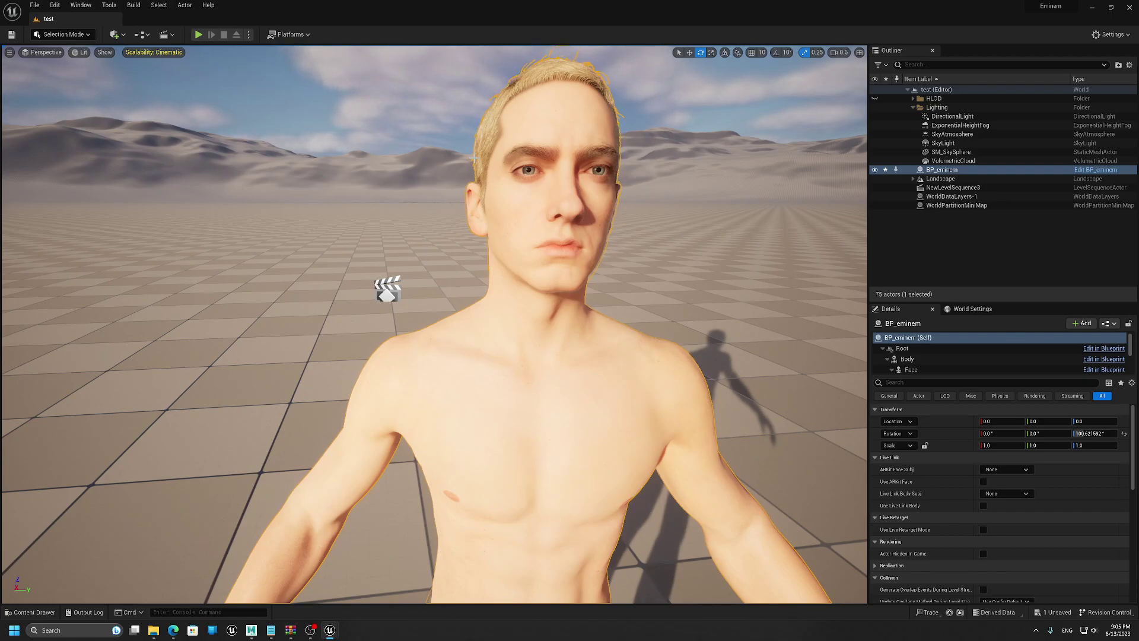
right_drag(493, 268, 566, 220)
key(d)
key(a)
key(a)
key(s)
key(w)
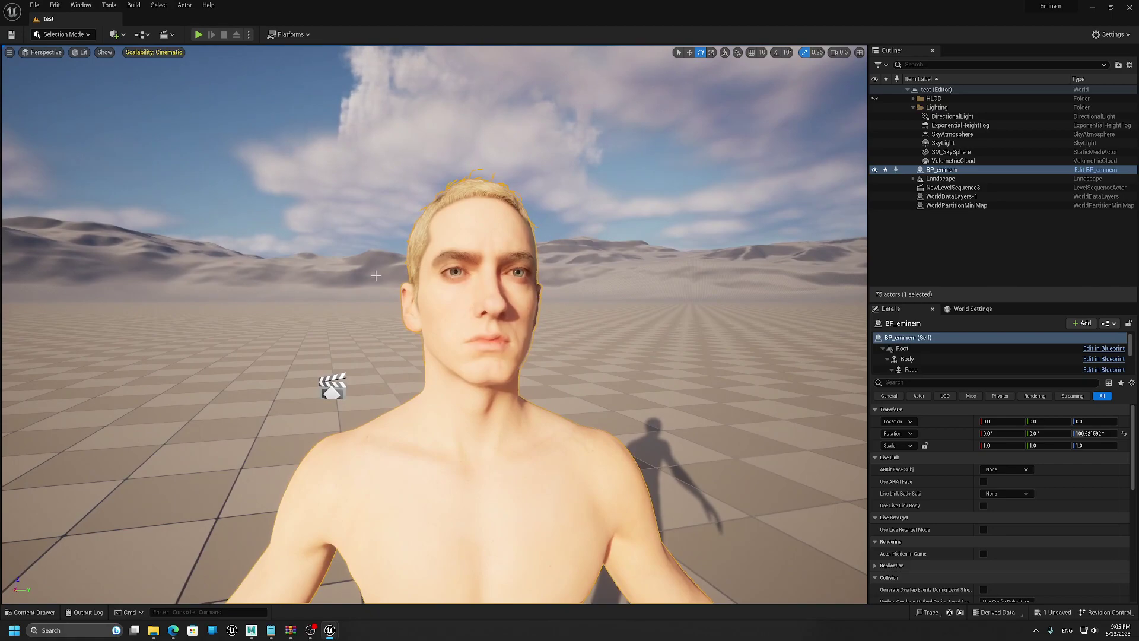
scroll(414, 288, down, 3)
scroll(415, 288, up, 7)
scroll(415, 288, down, 4)
scroll(411, 298, down, 1)
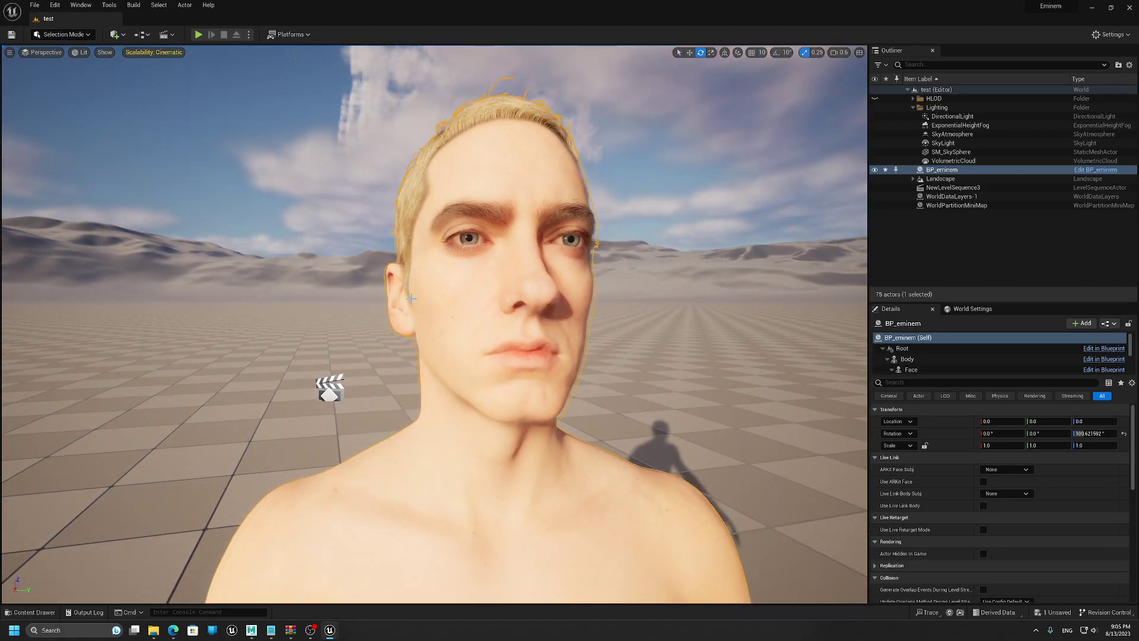
Step: Browse to the Mannequin_UE4 folder under Characters in the project content and expand its subfolders
click(632, 218)
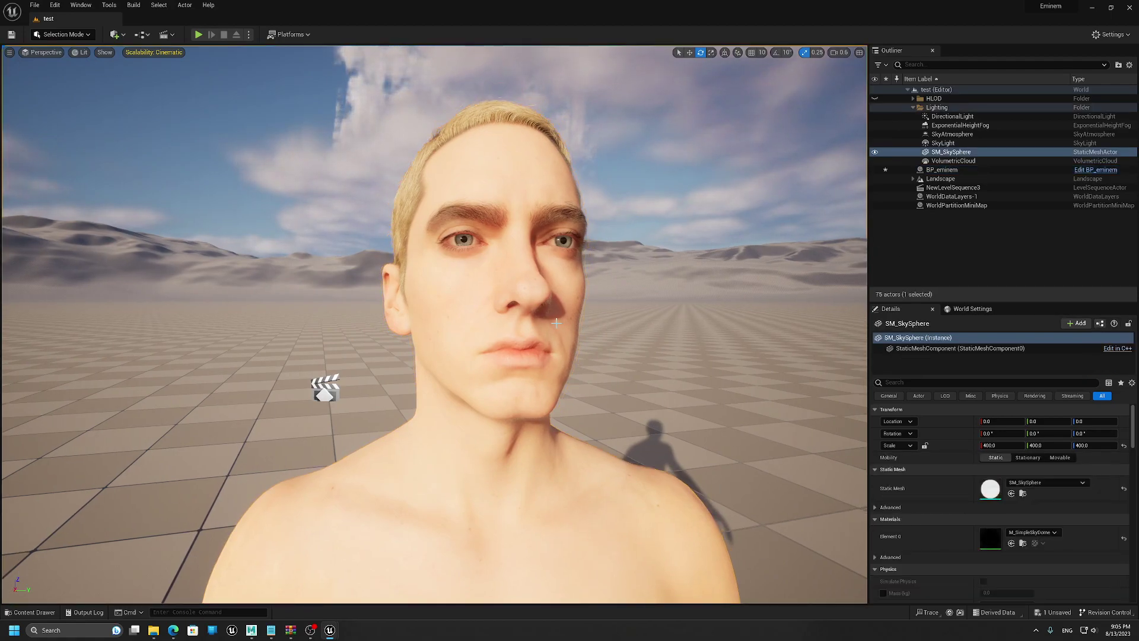
key(ctrl+space)
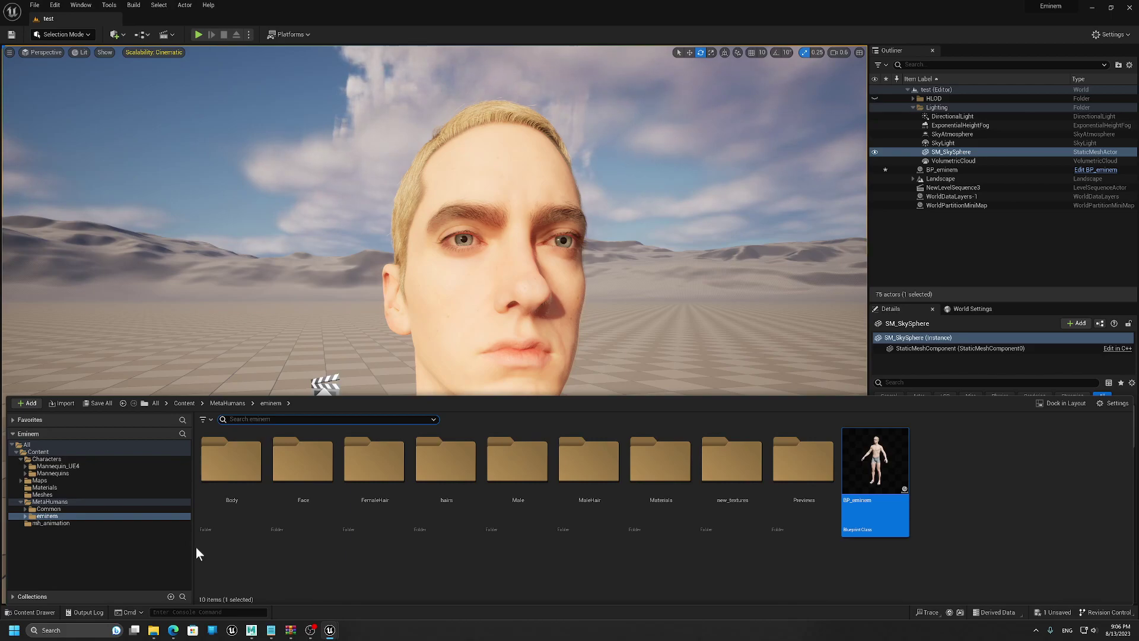
click(36, 467)
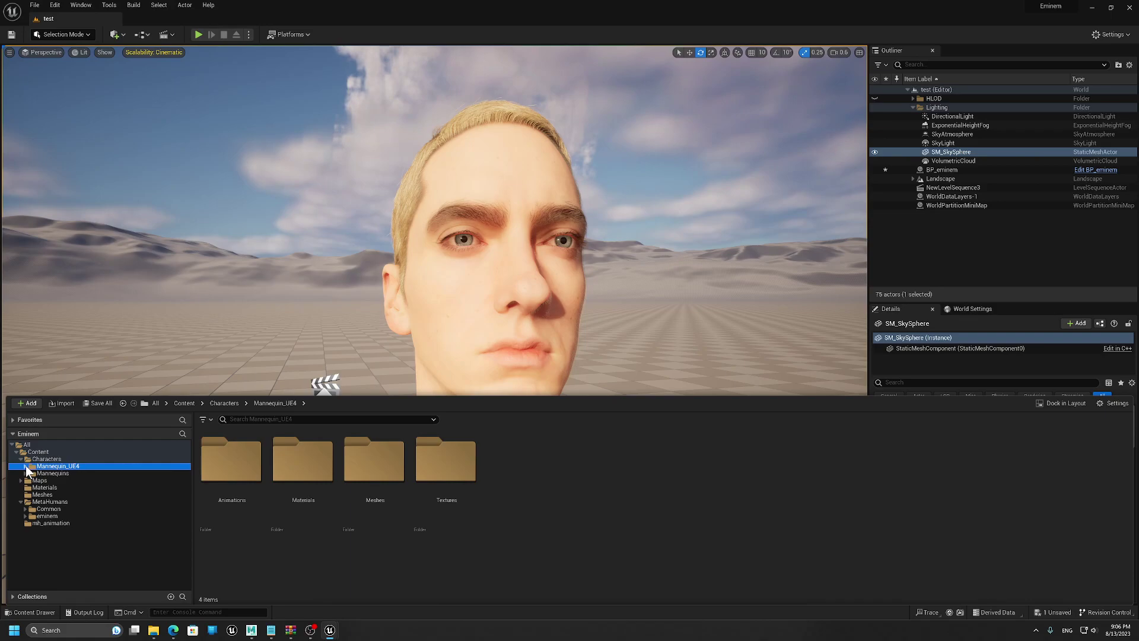
click(25, 467)
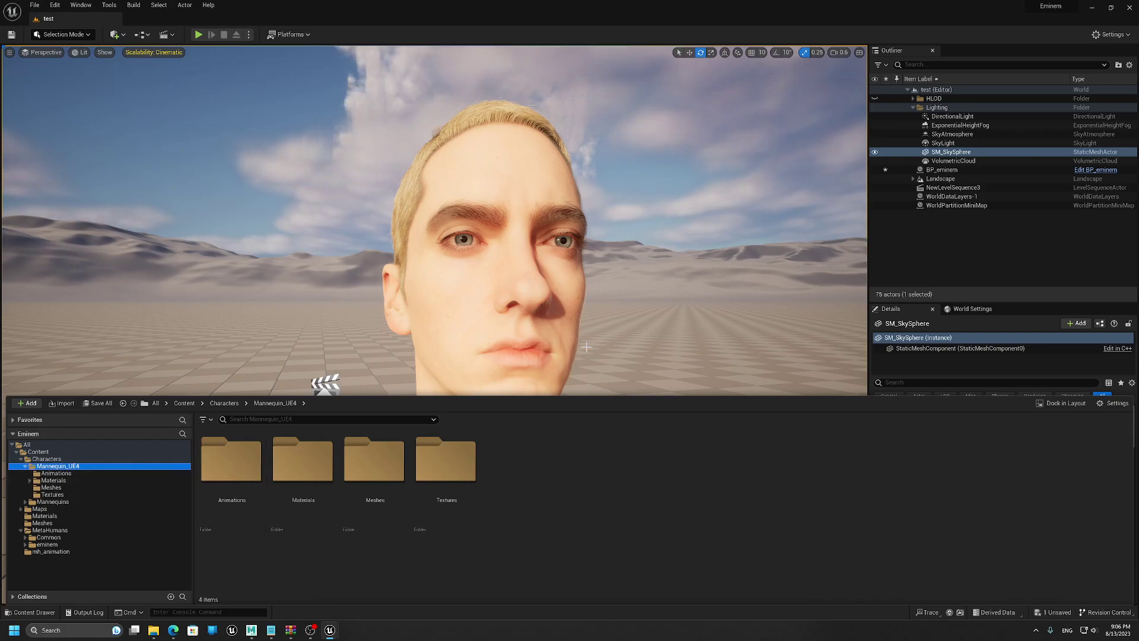
Step: Open the BP_eminem character's blueprint maximized and make the Body component its root in place of Root
click(533, 344)
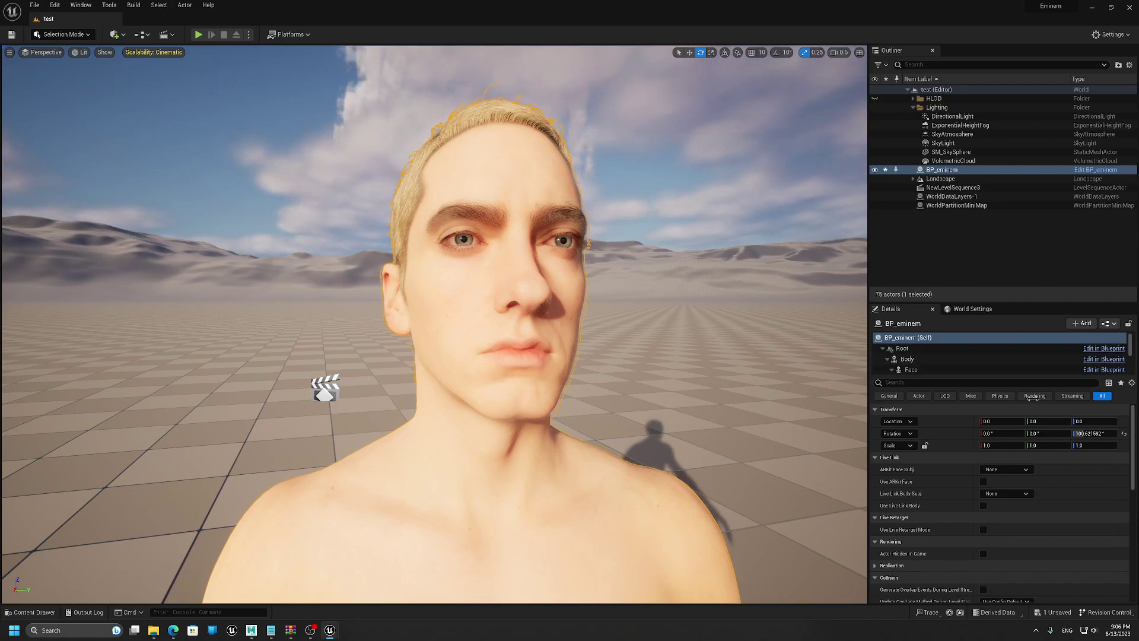
click(1102, 349)
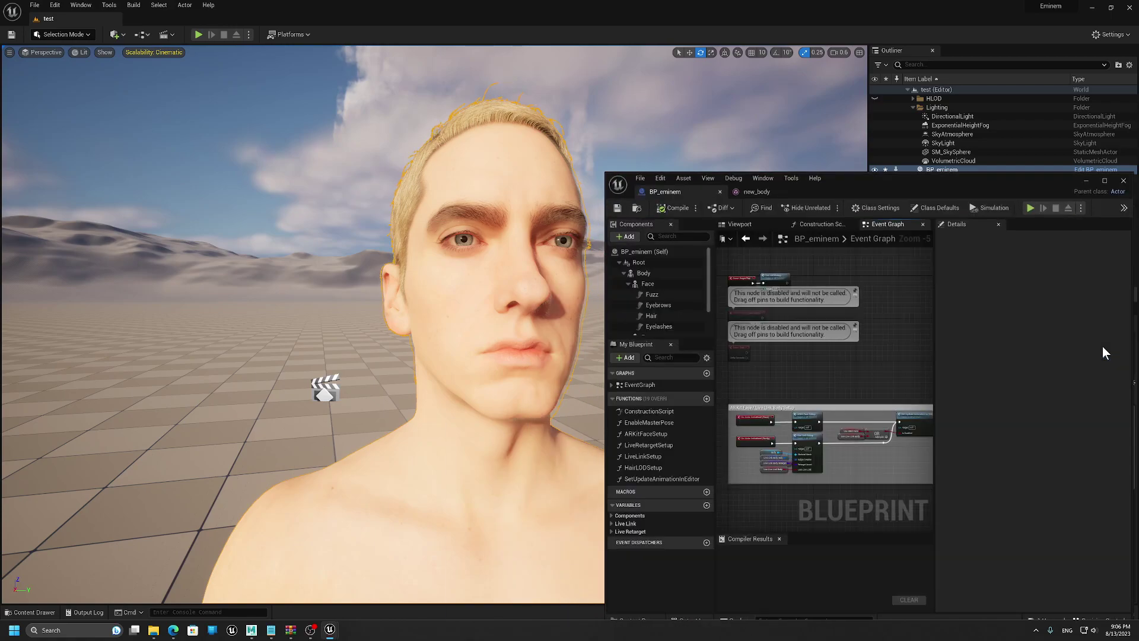
double_click(890, 180)
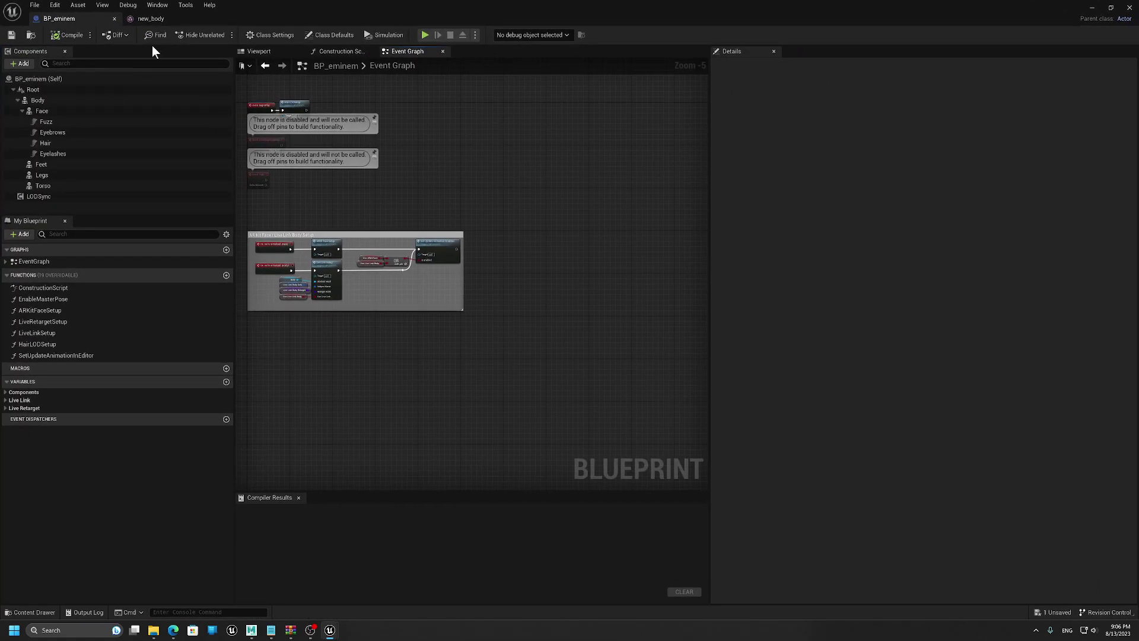
click(38, 100)
drag(13, 105, 32, 91)
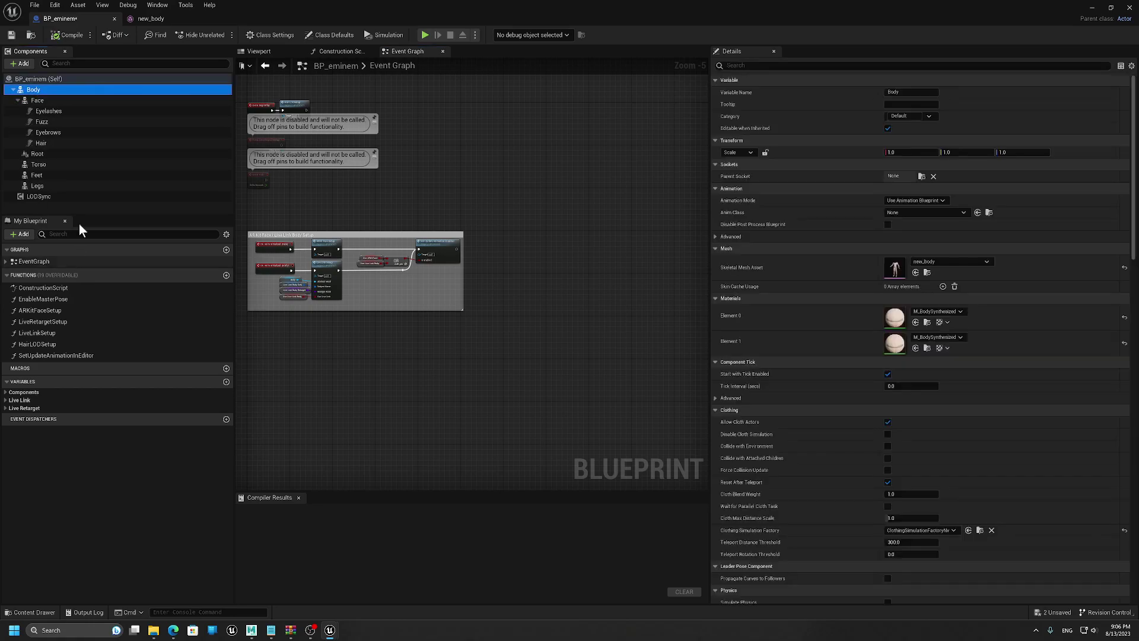
Step: Open the Body component's new_body skeletal mesh and check the Show Retargeting Options setting for its skeleton tree
click(36, 100)
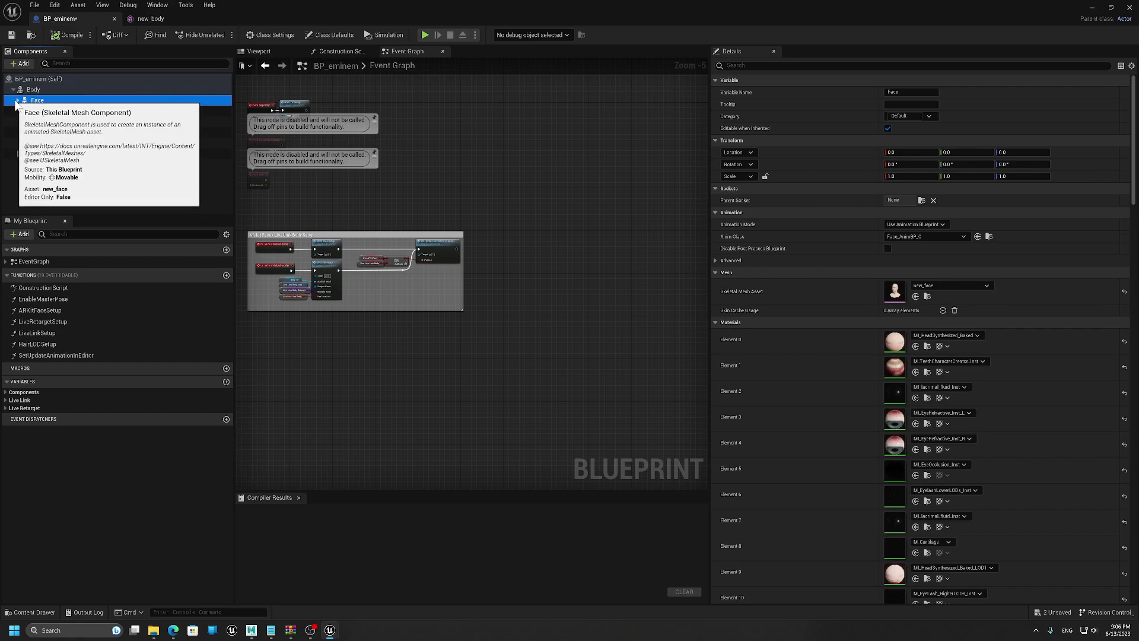
click(33, 90)
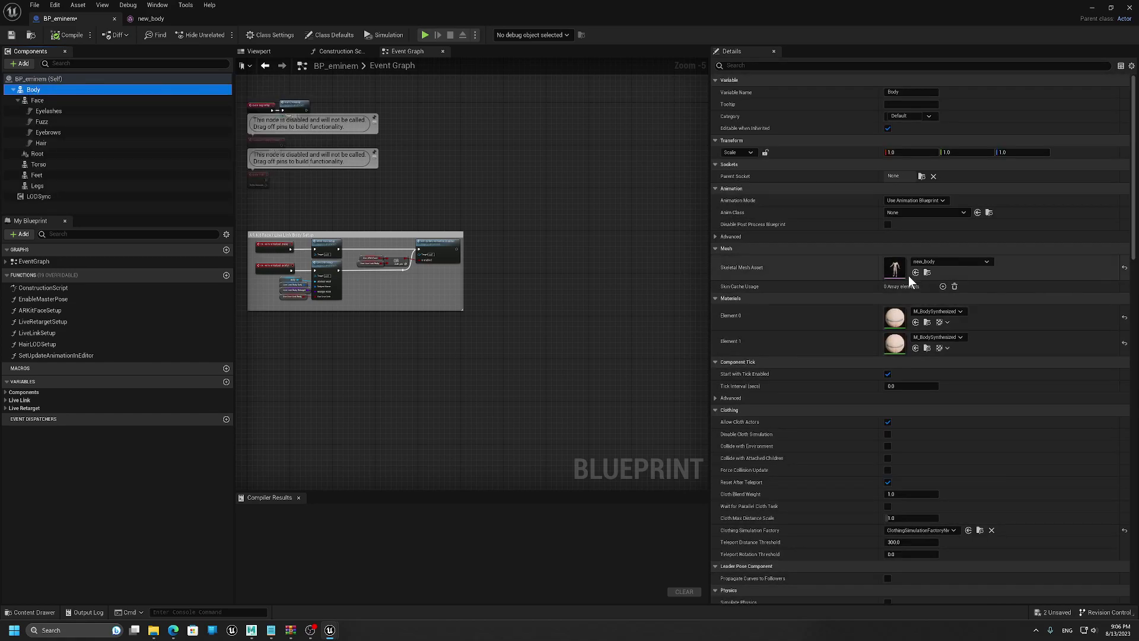
double_click(894, 269)
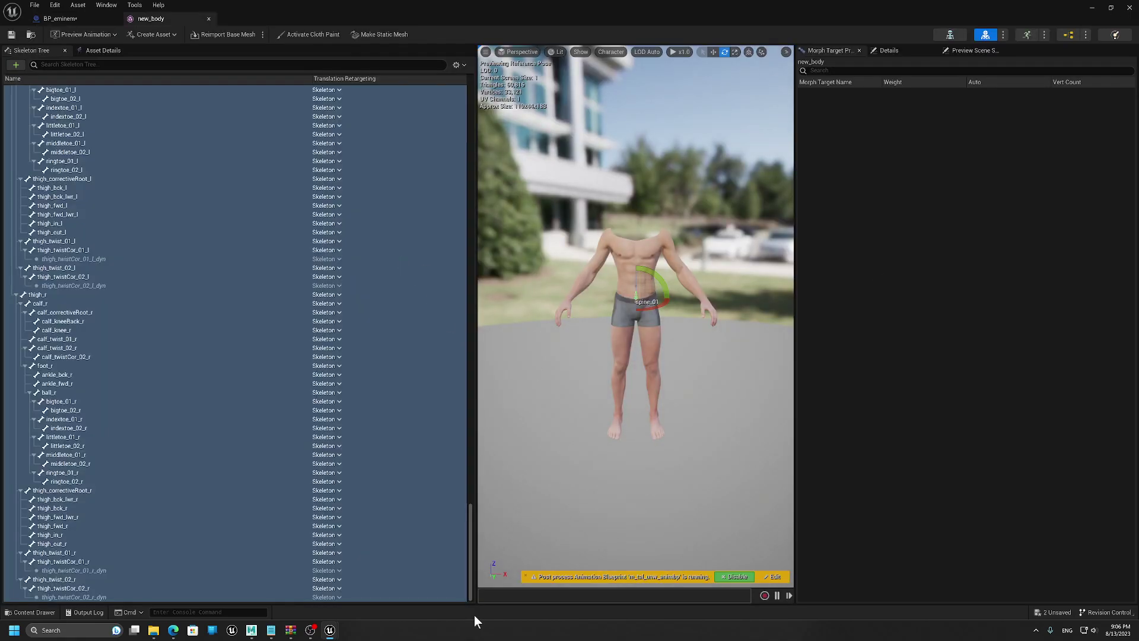
drag(468, 540, 440, 106)
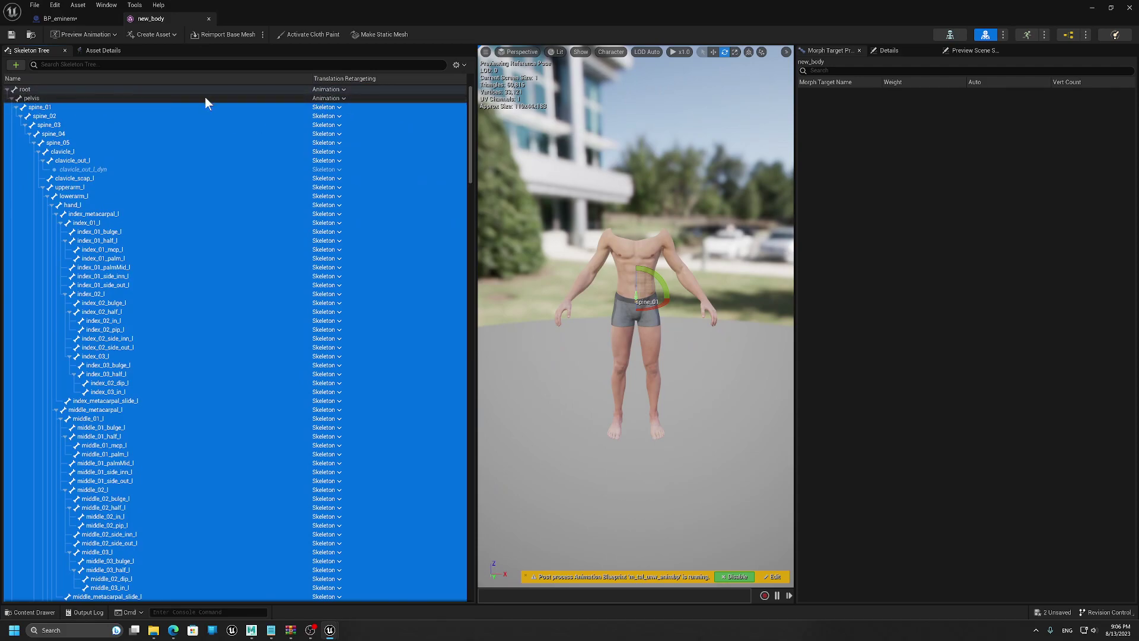
click(457, 65)
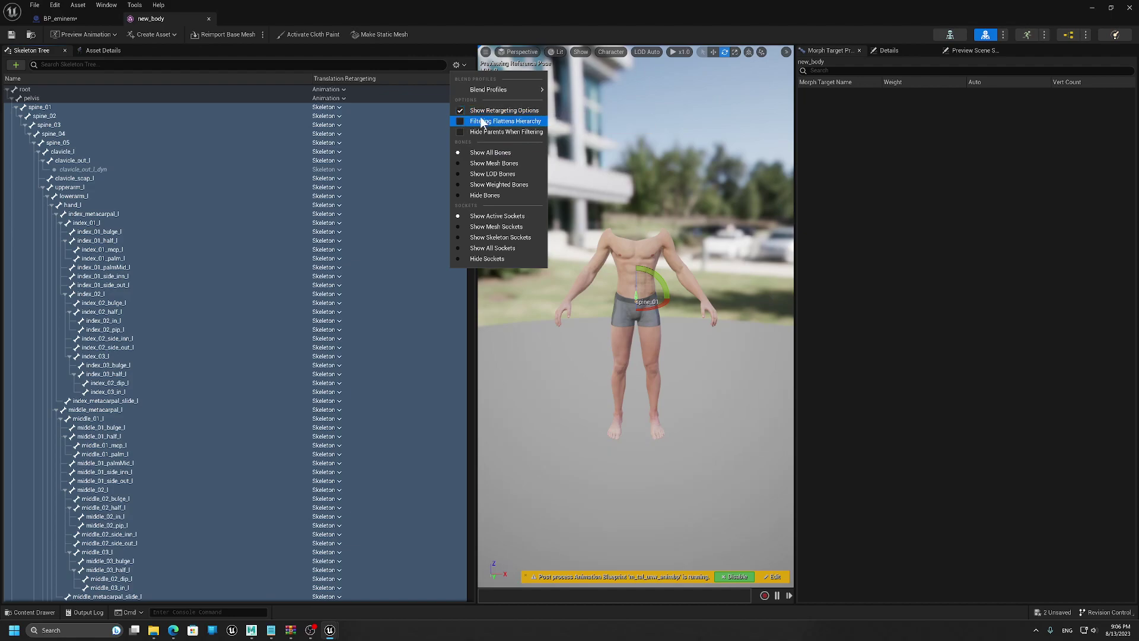
click(212, 88)
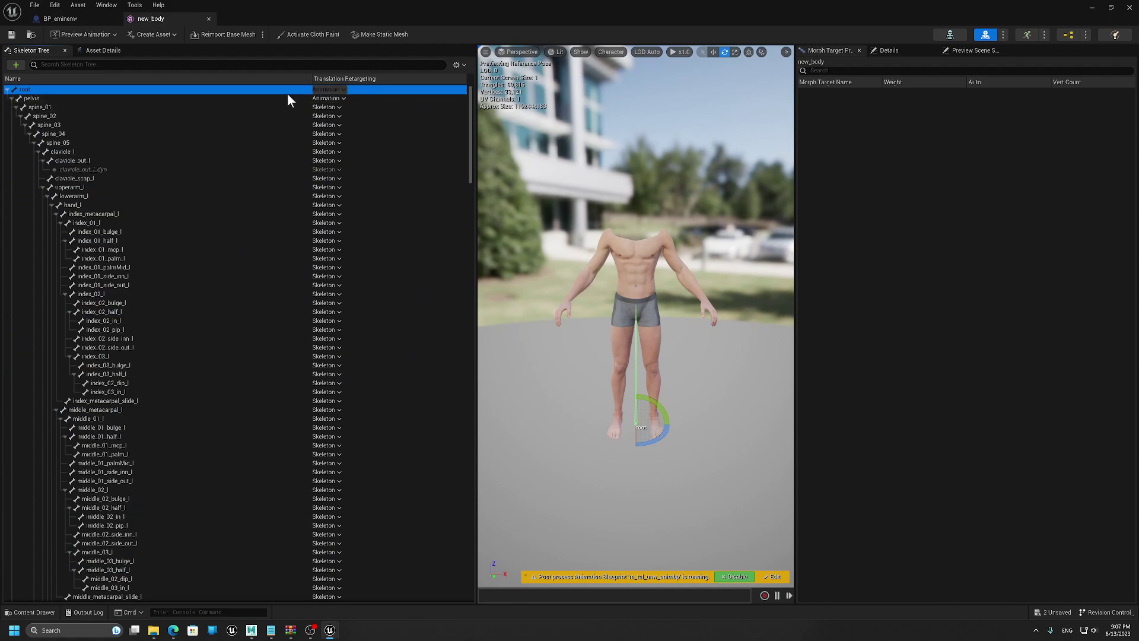
click(177, 98)
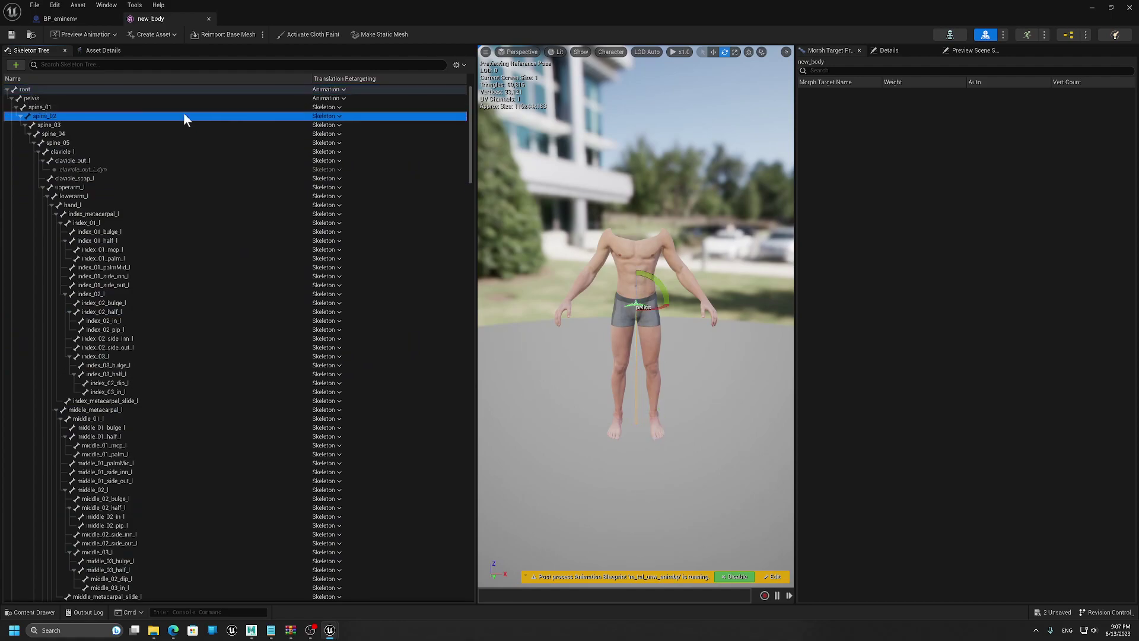
click(181, 108)
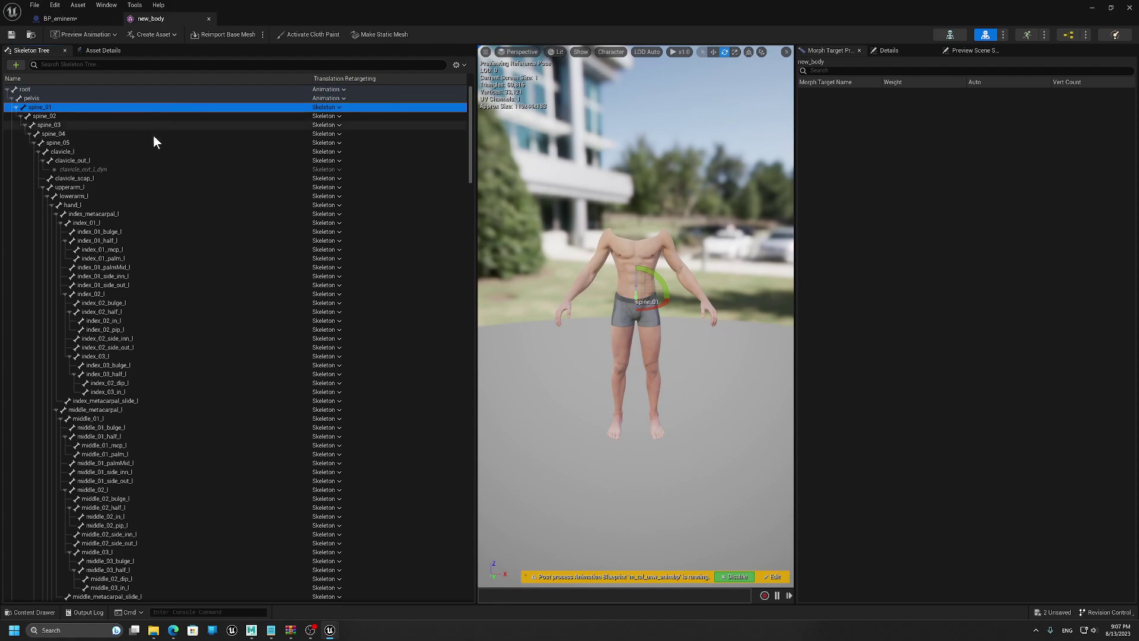
shift+click(196, 337)
right_click(173, 225)
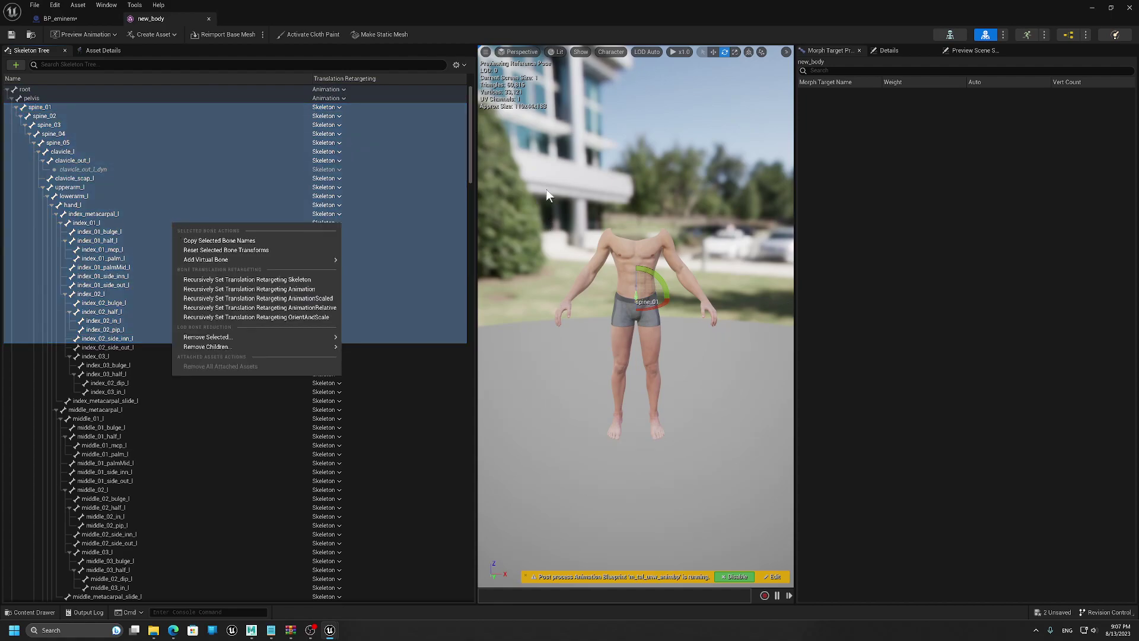
click(324, 106)
Step: Select all bones from spine_01 down to the last thigh bone and recursively set their translation retargeting to Skeleton
click(171, 107)
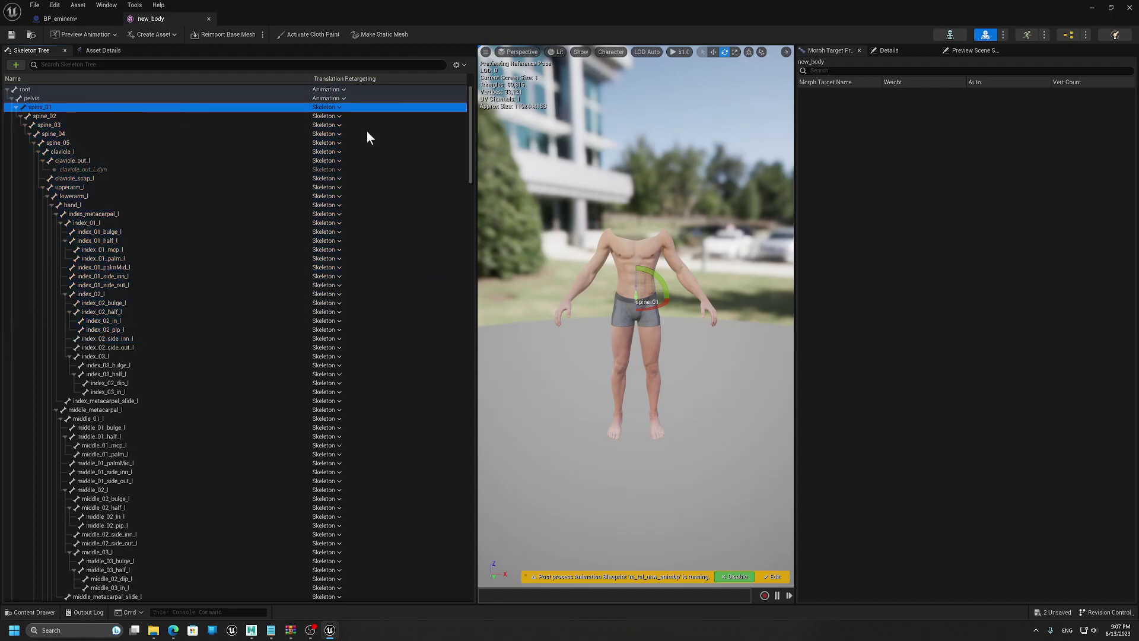
drag(468, 133, 412, 561)
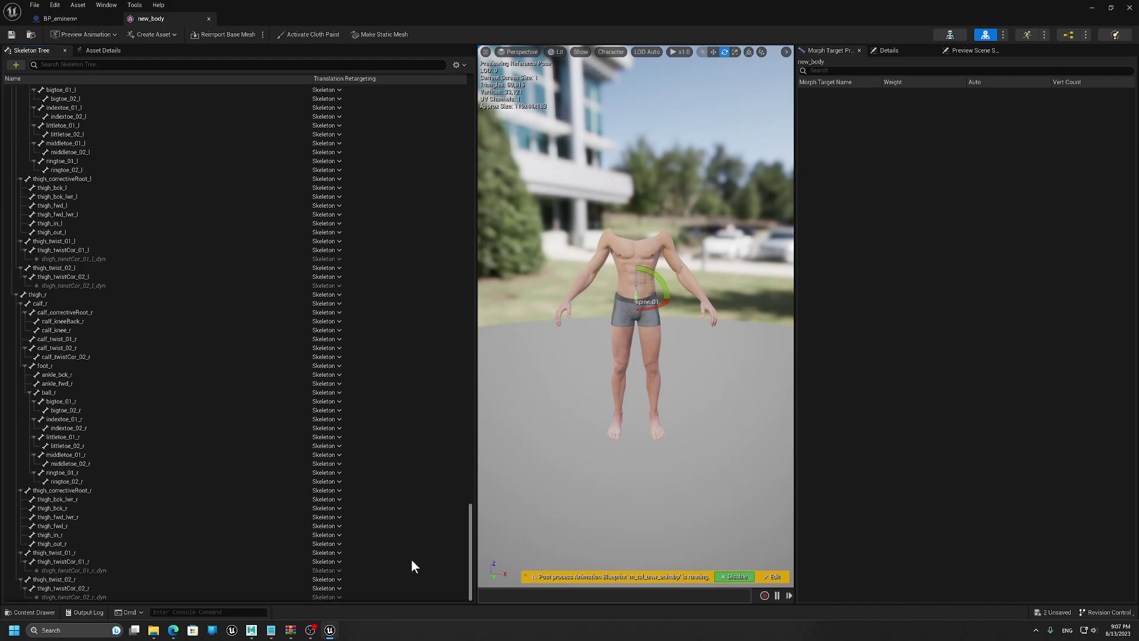
shift+click(99, 597)
right_click(122, 356)
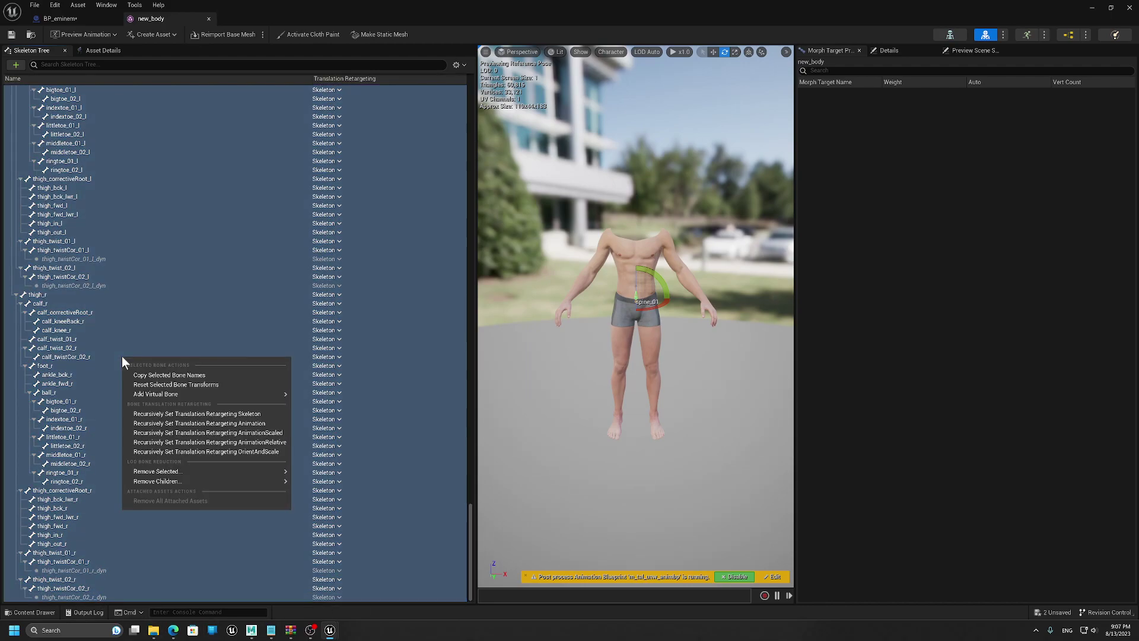
mouse_move(279, 394)
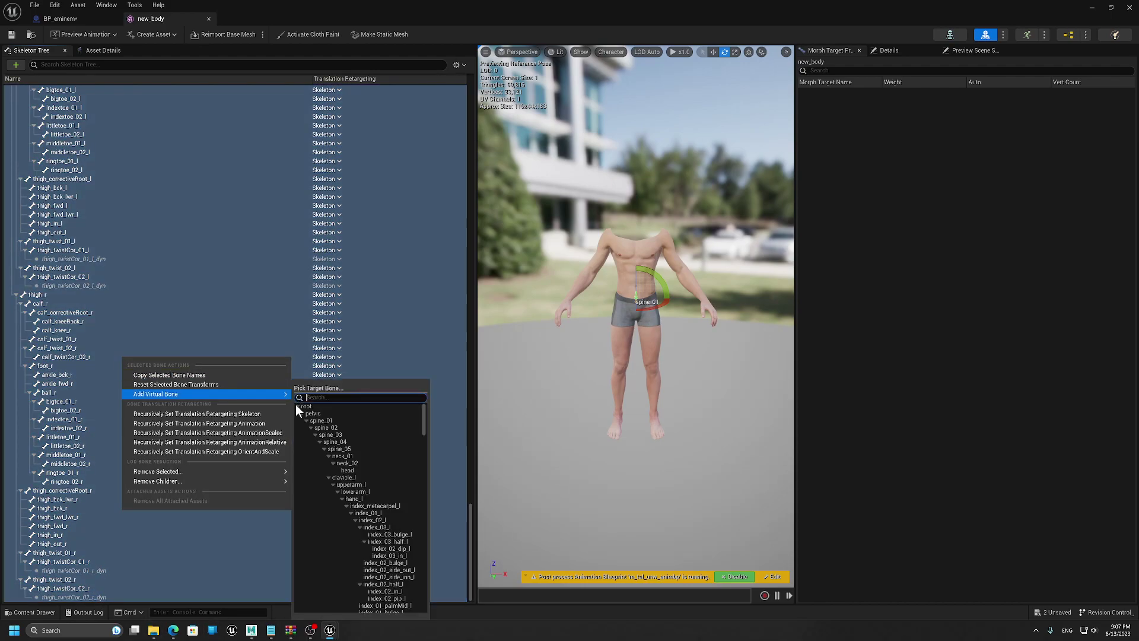
click(170, 415)
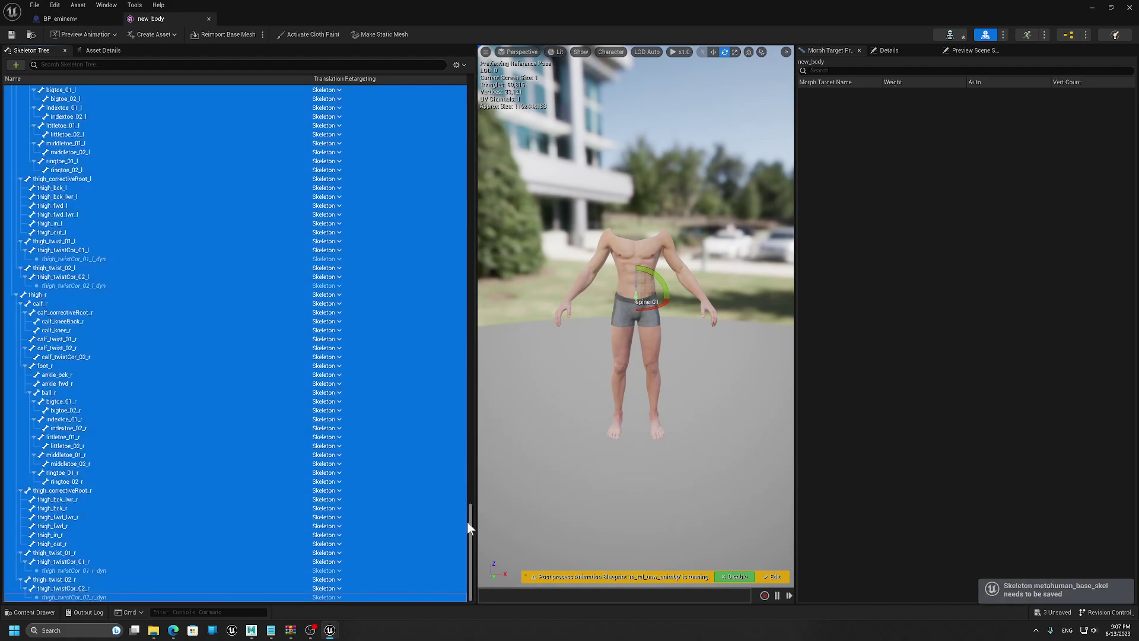
Step: Save the new_body mesh and return to the level editor
drag(468, 520, 472, 89)
click(11, 35)
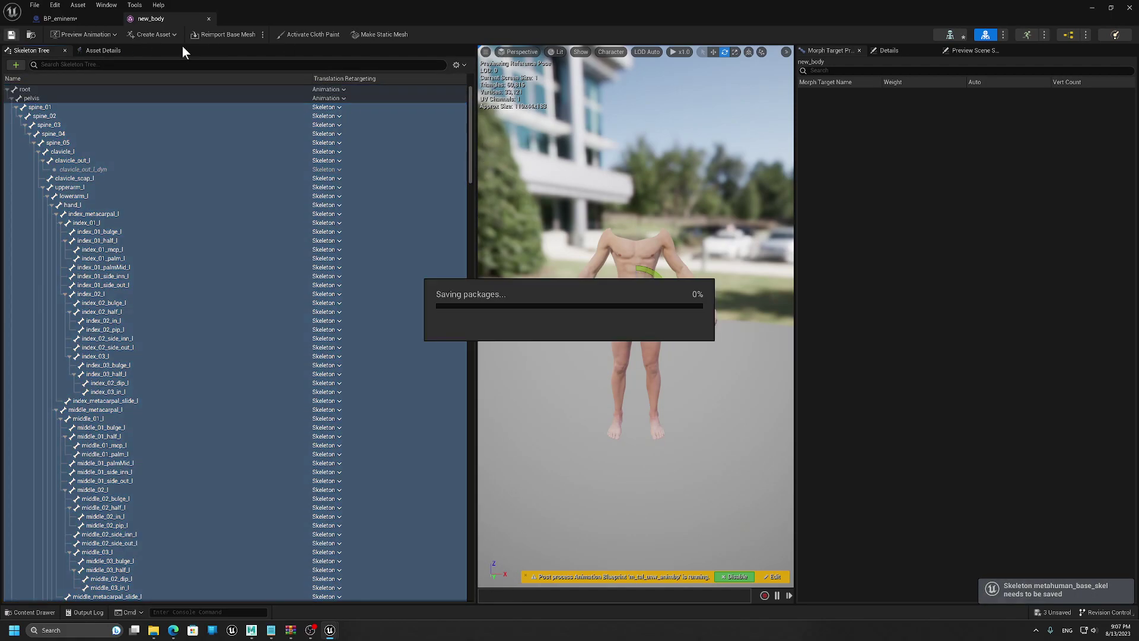
click(59, 19)
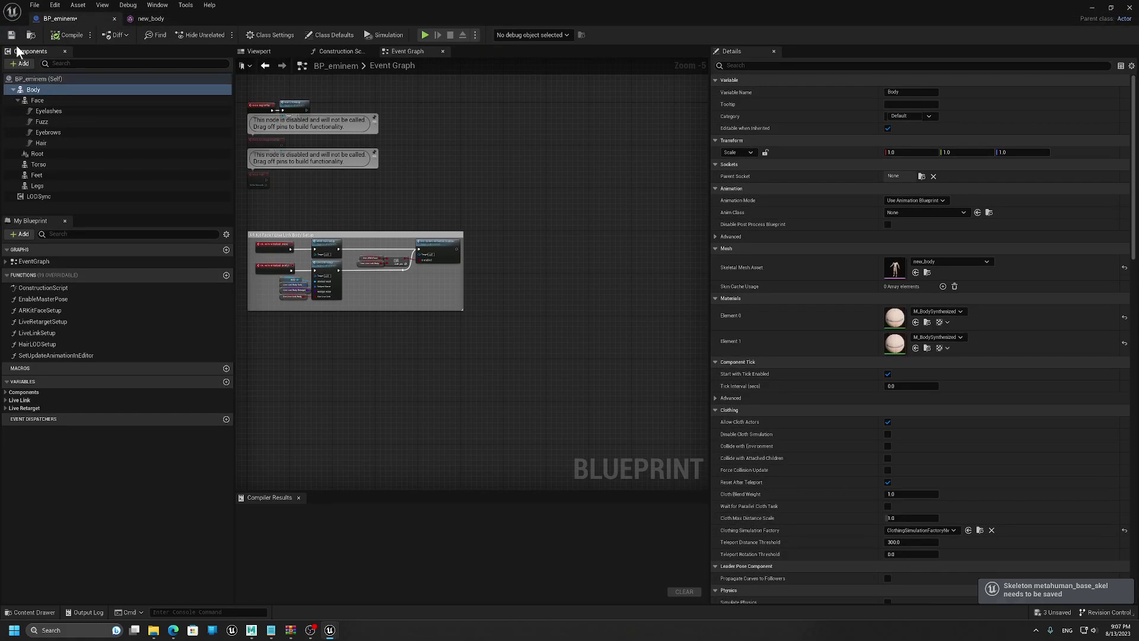
click(1092, 8)
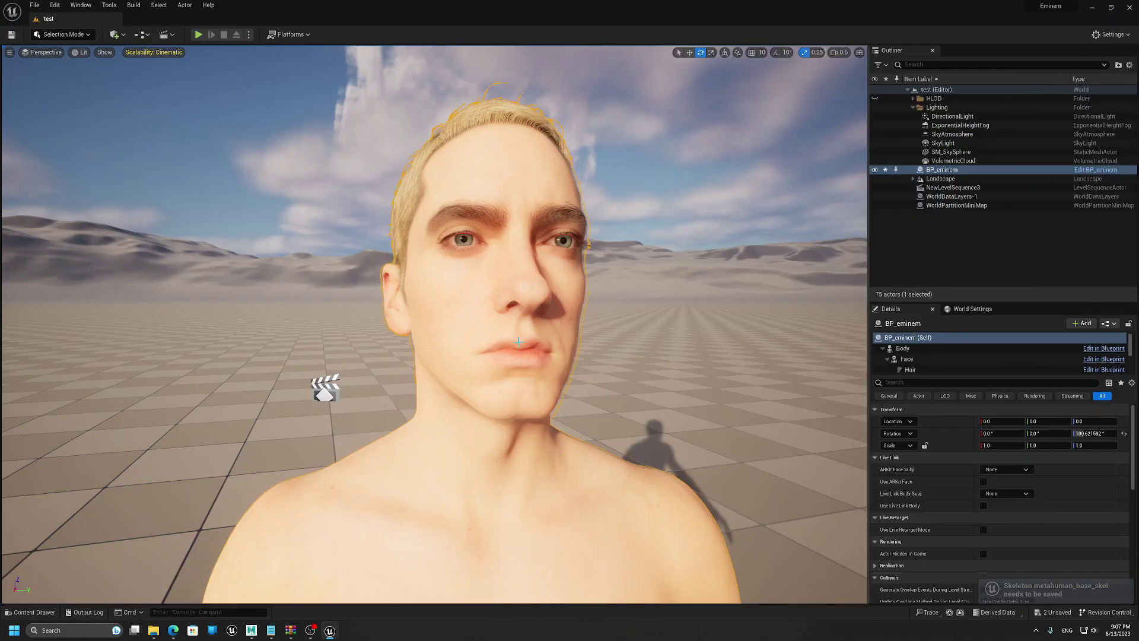
Step: Open the Manny animations folder under Characters > Mannequins > Animations in the project content
key(ctrl+space)
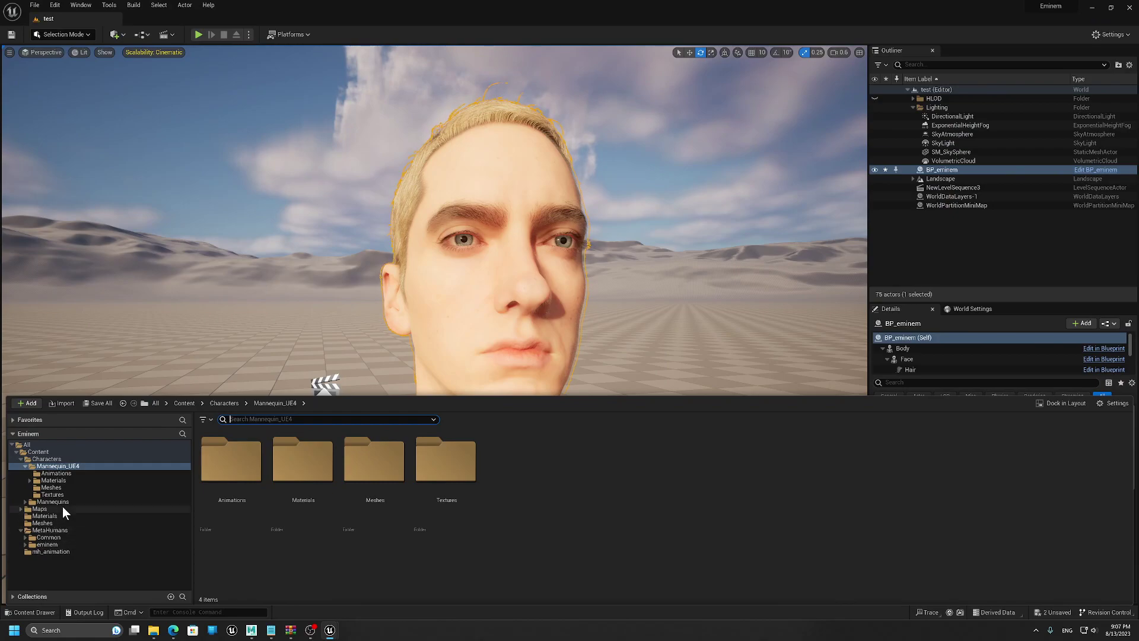
click(30, 480)
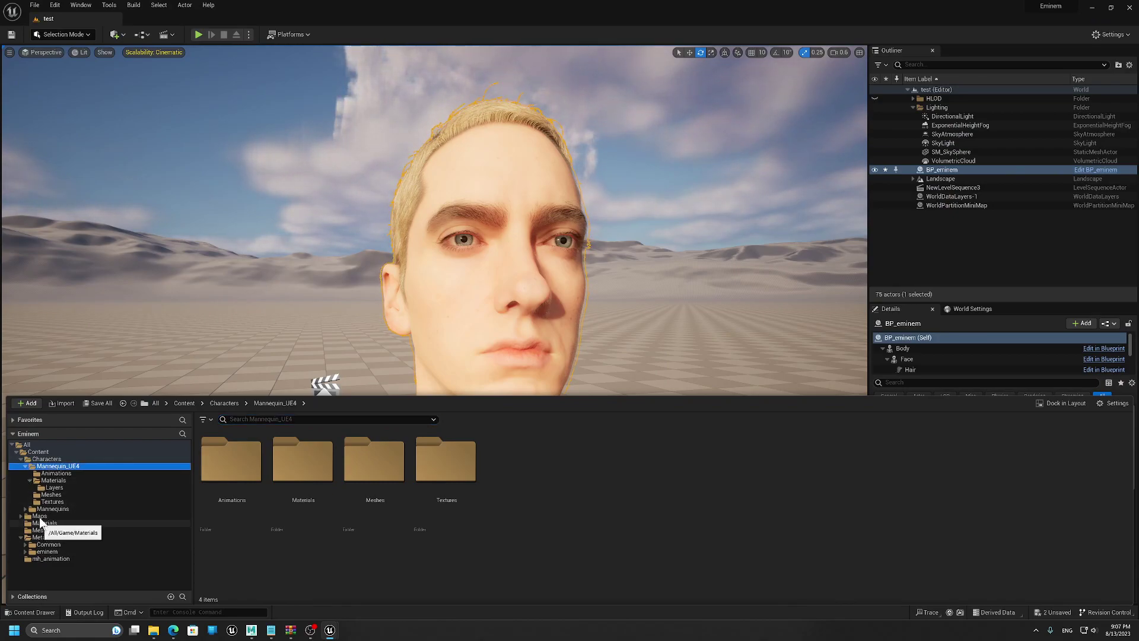
click(39, 509)
click(25, 509)
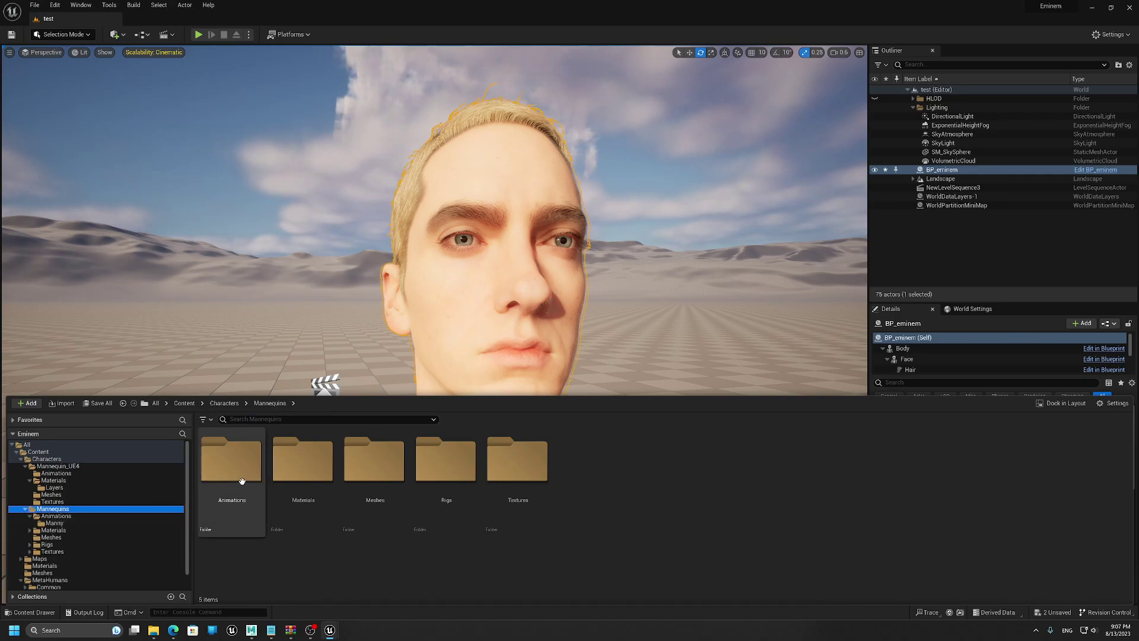
click(59, 515)
click(45, 523)
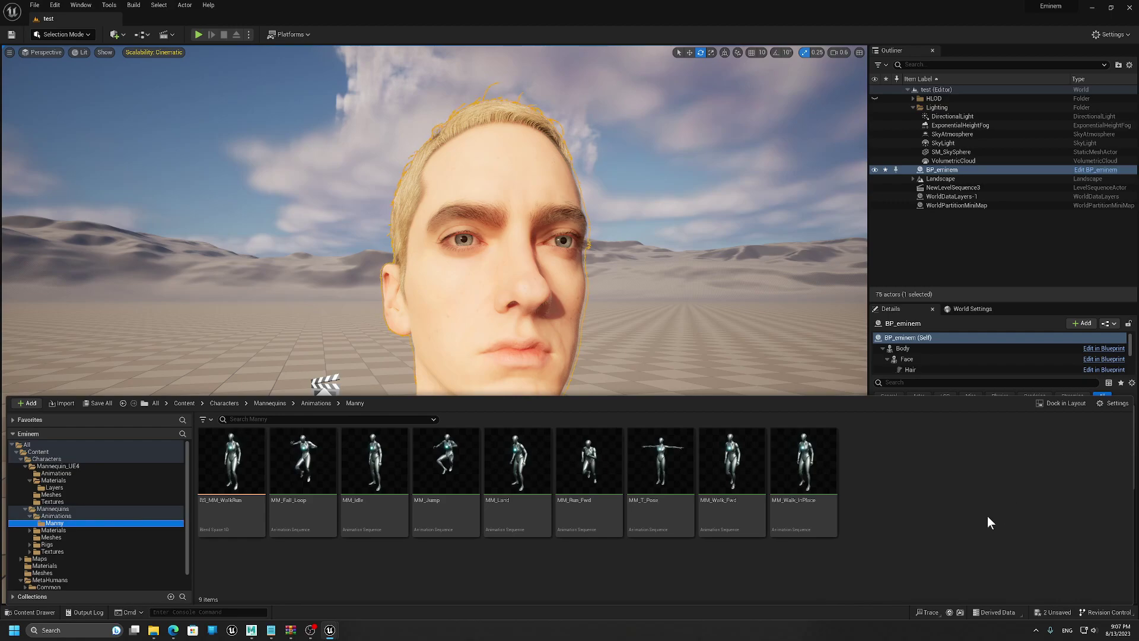
Step: Bulk export all animation assets in the Manny folder as FBX files to the animation test folder under D:\eminem
click(800, 494)
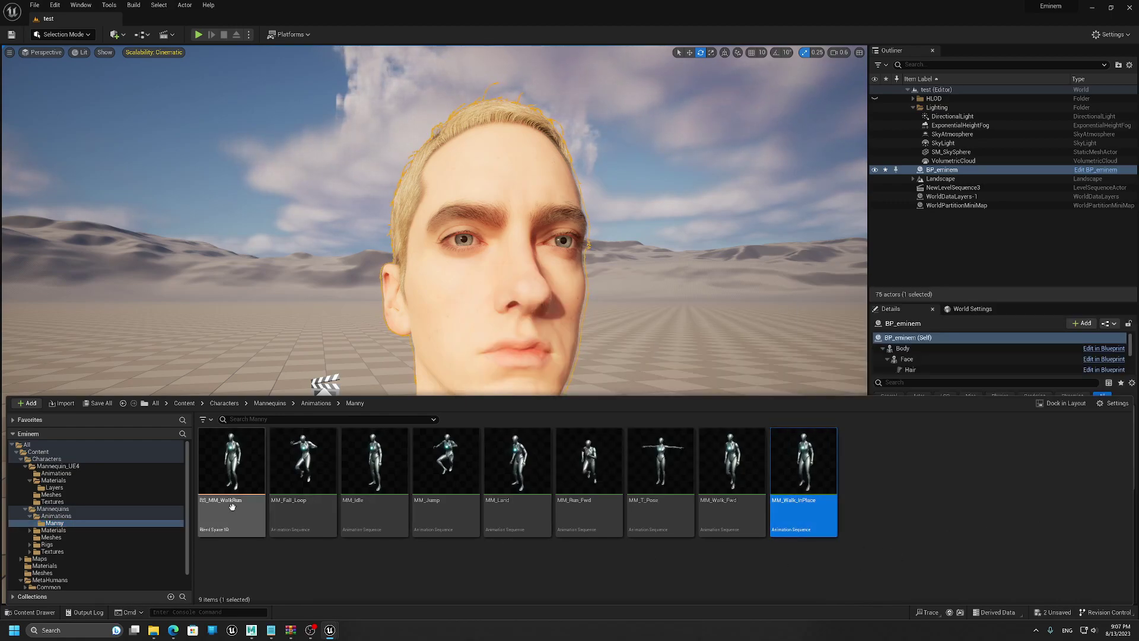
shift+click(233, 480)
right_click(233, 479)
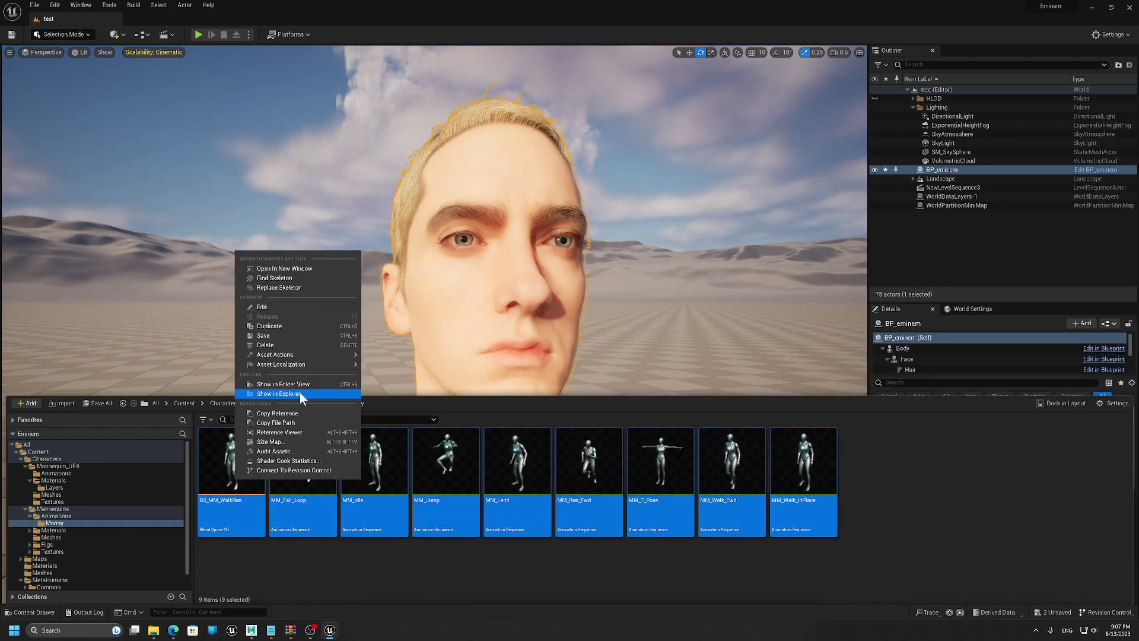
mouse_move(340, 357)
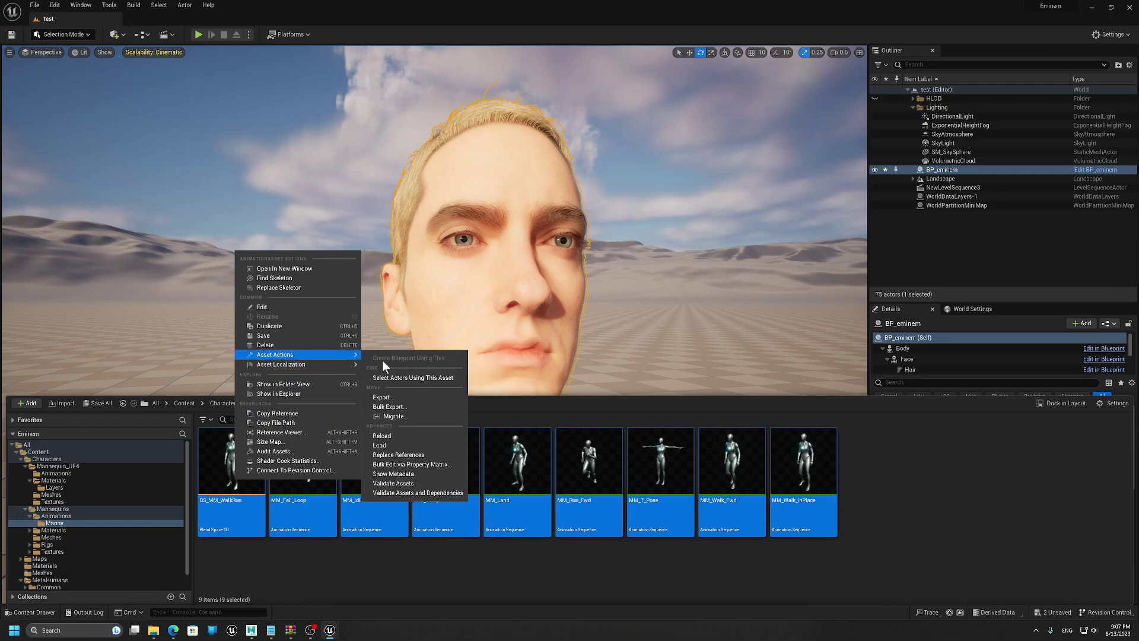
click(397, 407)
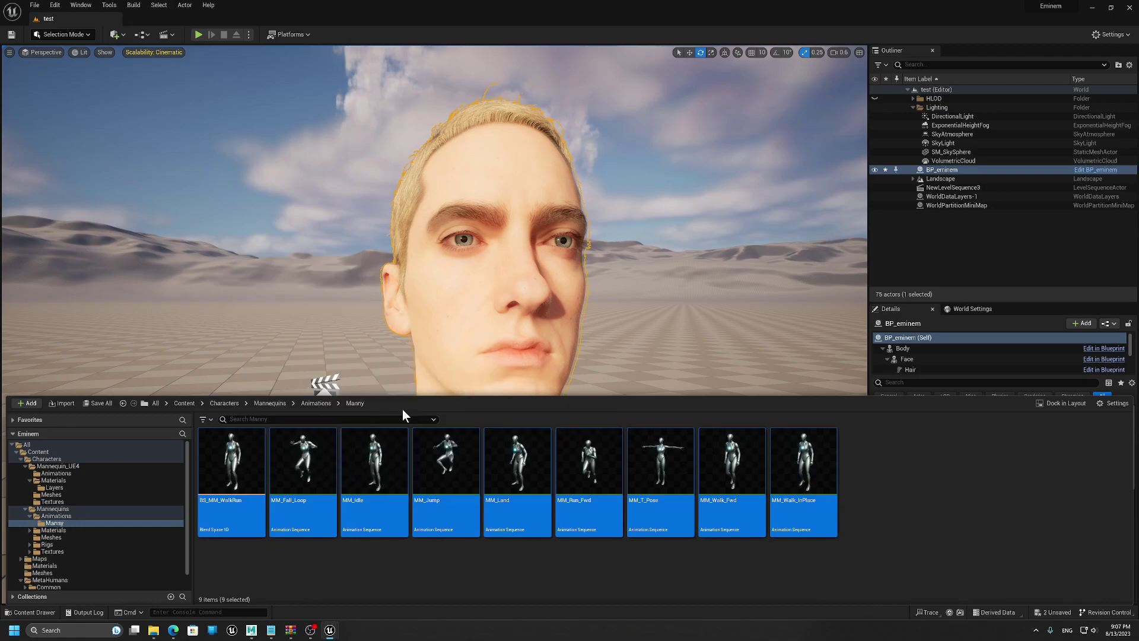
click(1047, 609)
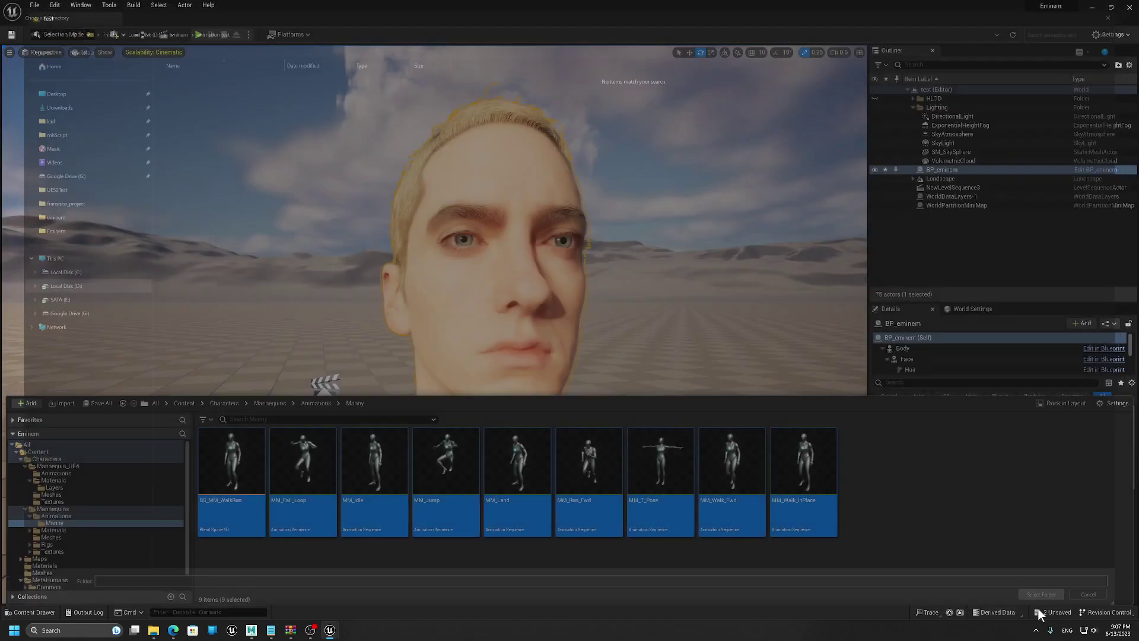
click(615, 410)
click(574, 410)
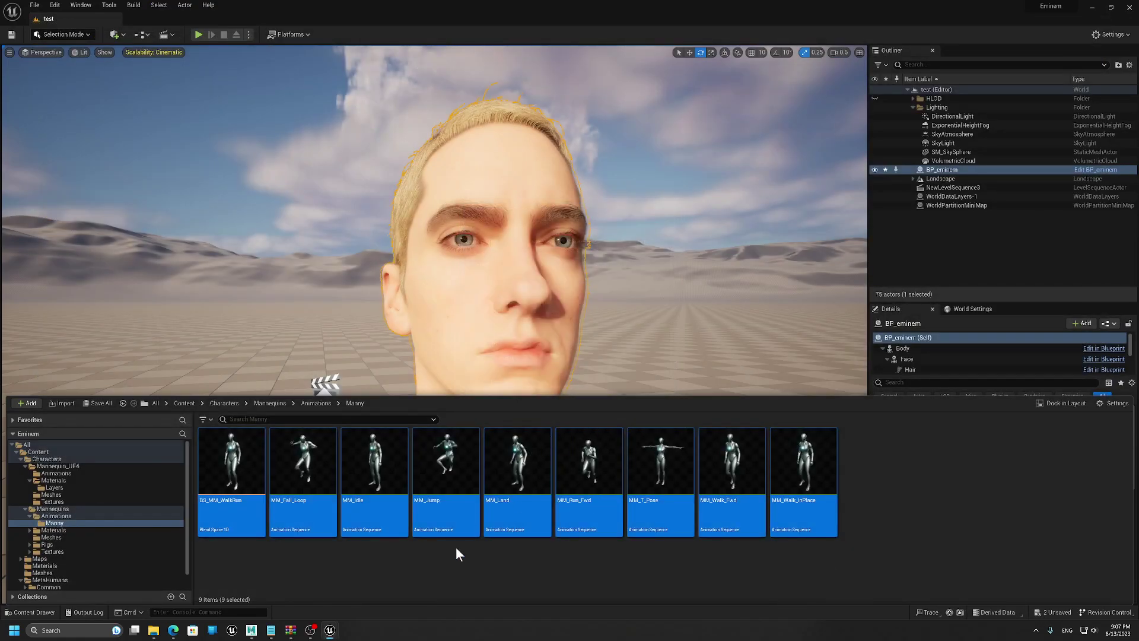
Step: Open the mh_animation folder in the project content
click(33, 452)
click(474, 471)
click(497, 474)
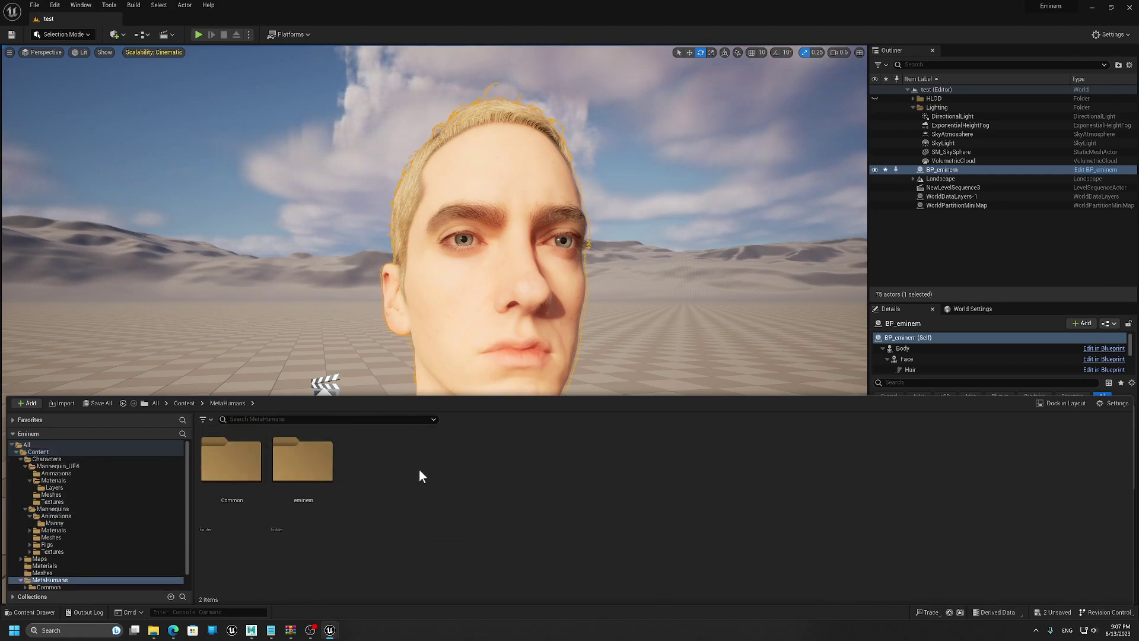
click(52, 453)
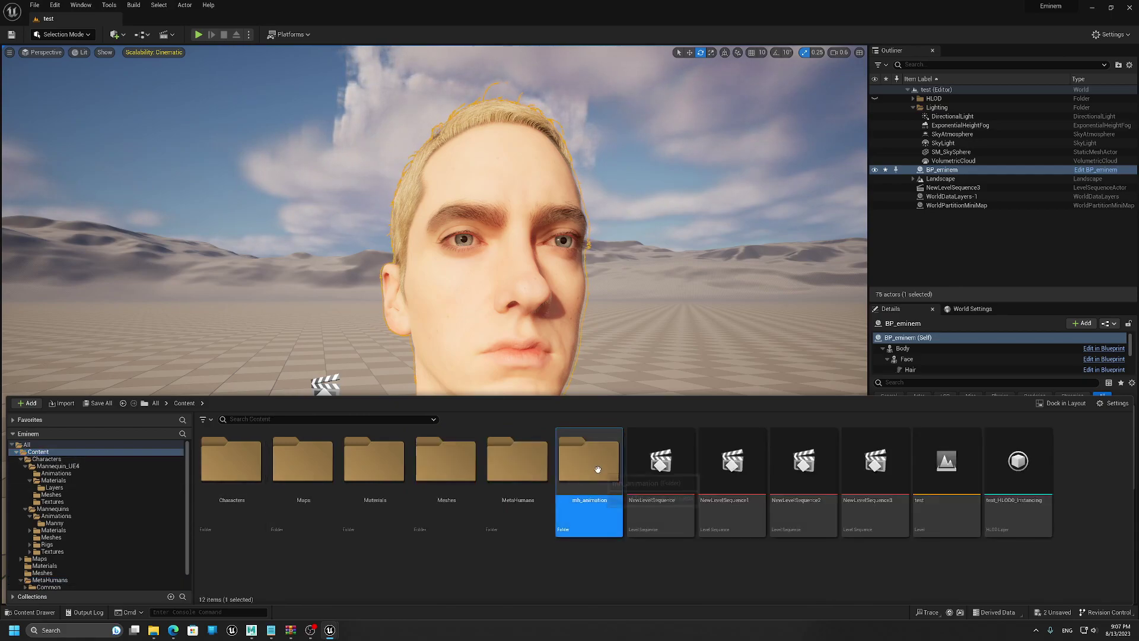
double_click(591, 466)
Step: Choose every exported FBX file from MM_Fall_Loop to MM_Walk_InPlace in the animation test's Manny subfolder for import into mh_animation
right_click(418, 455)
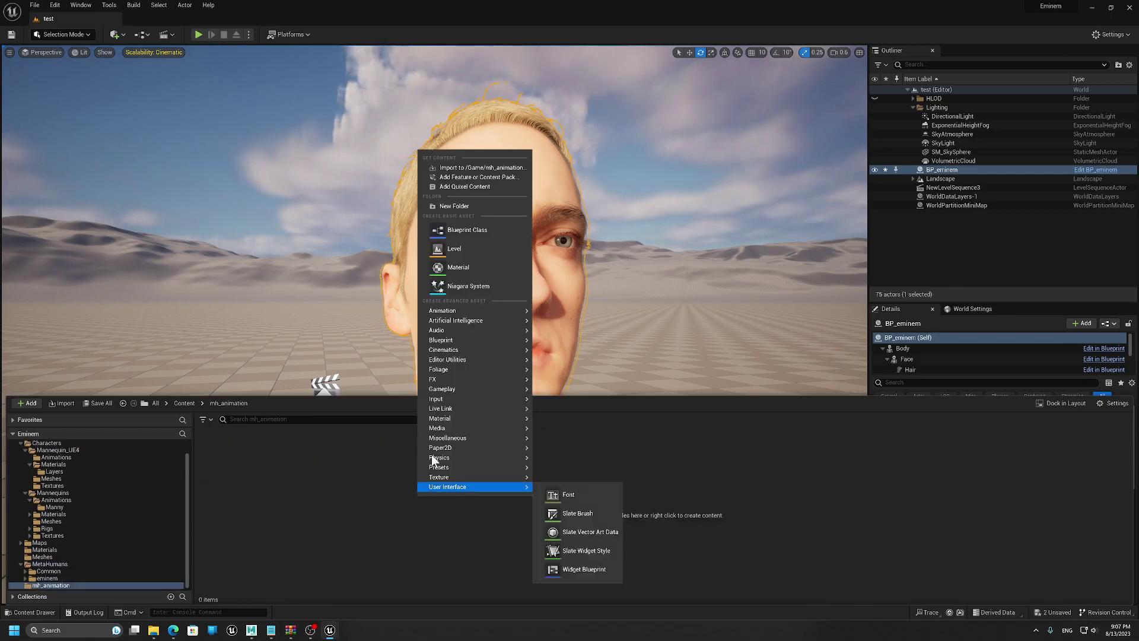
click(468, 169)
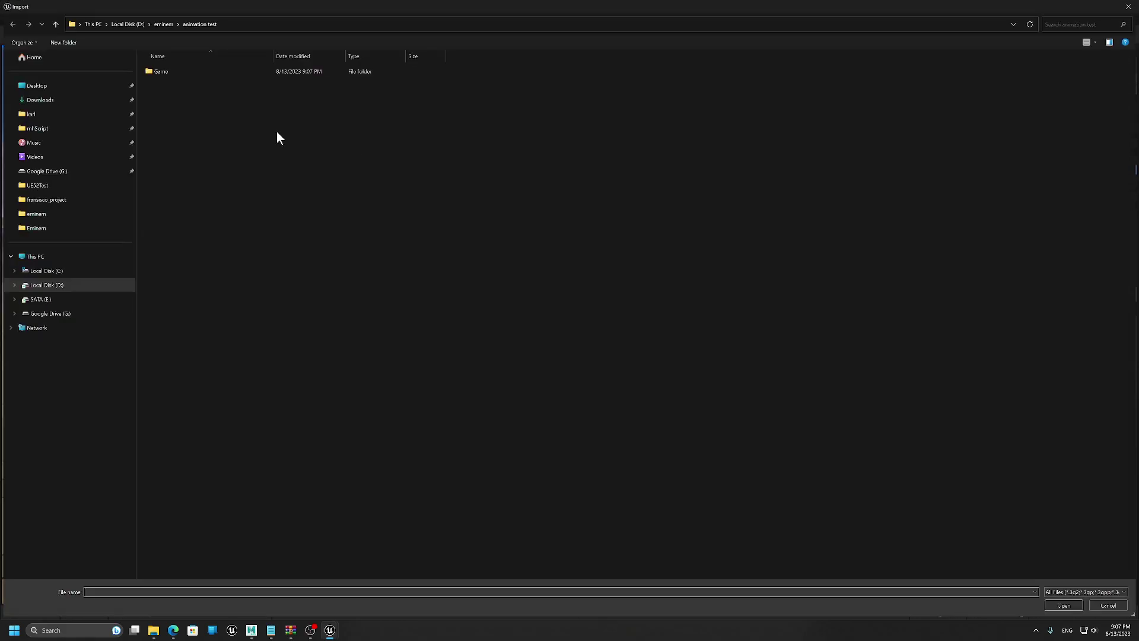
double_click(161, 70)
double_click(162, 70)
double_click(162, 70)
double_click(161, 70)
double_click(160, 70)
click(173, 72)
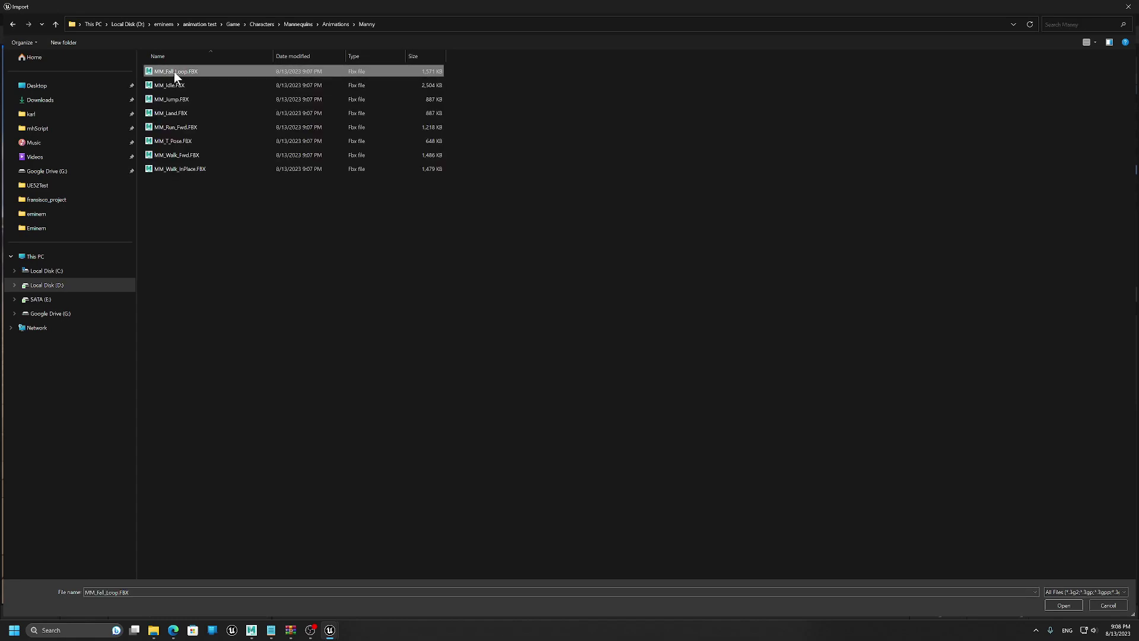
shift+click(158, 168)
click(1063, 605)
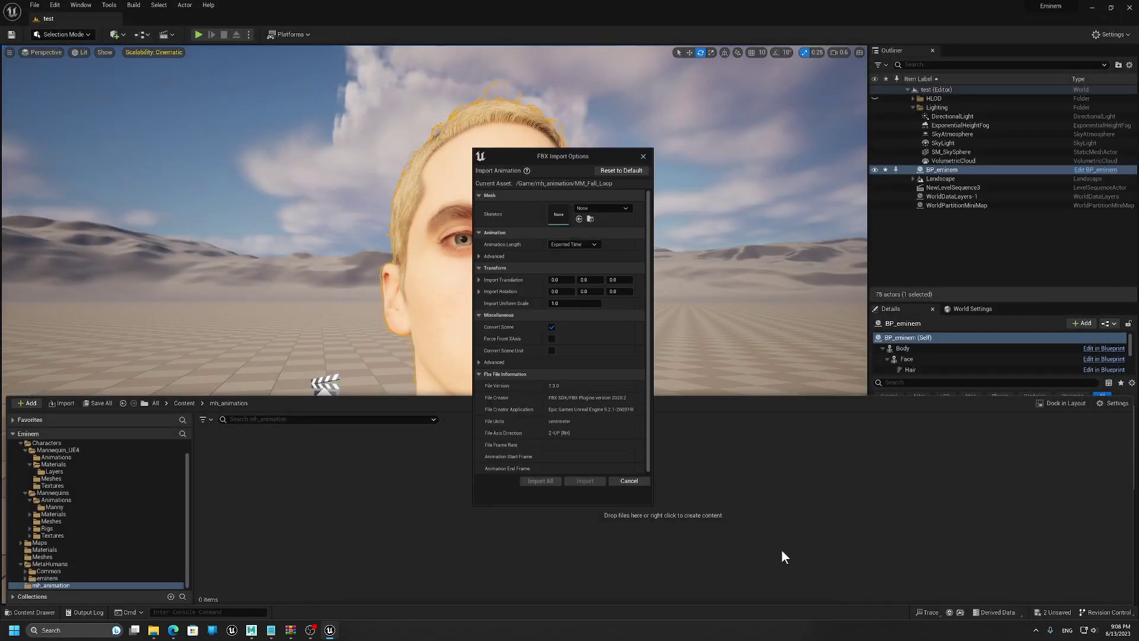
Step: Assign the metahuman_base_skel skeleton in the FBX import options and import all the chosen animations
click(611, 205)
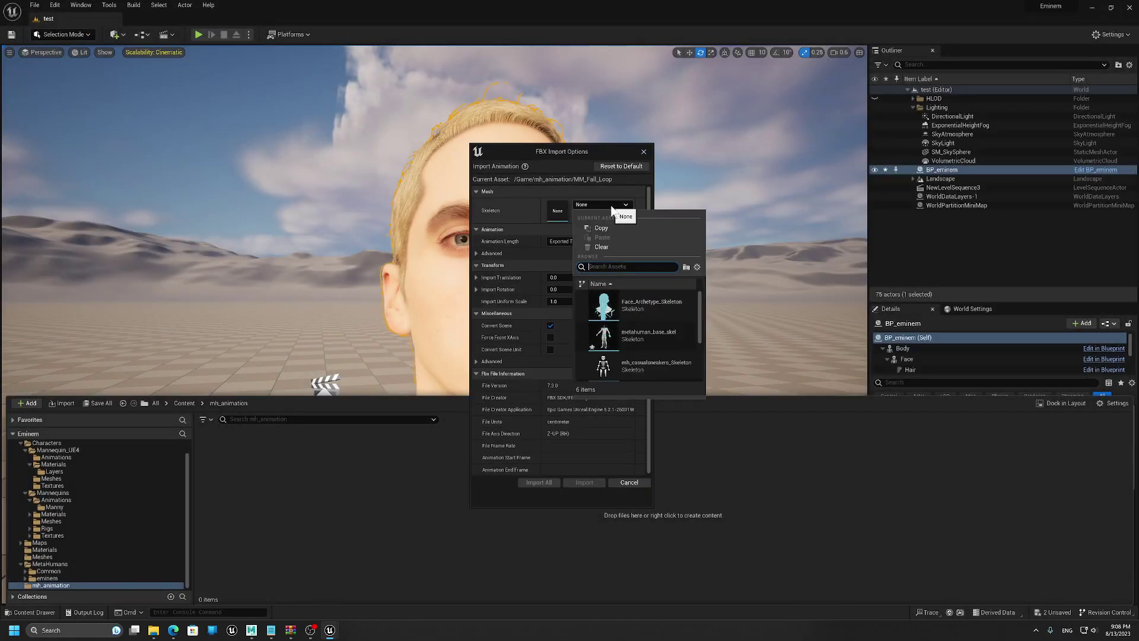
click(625, 338)
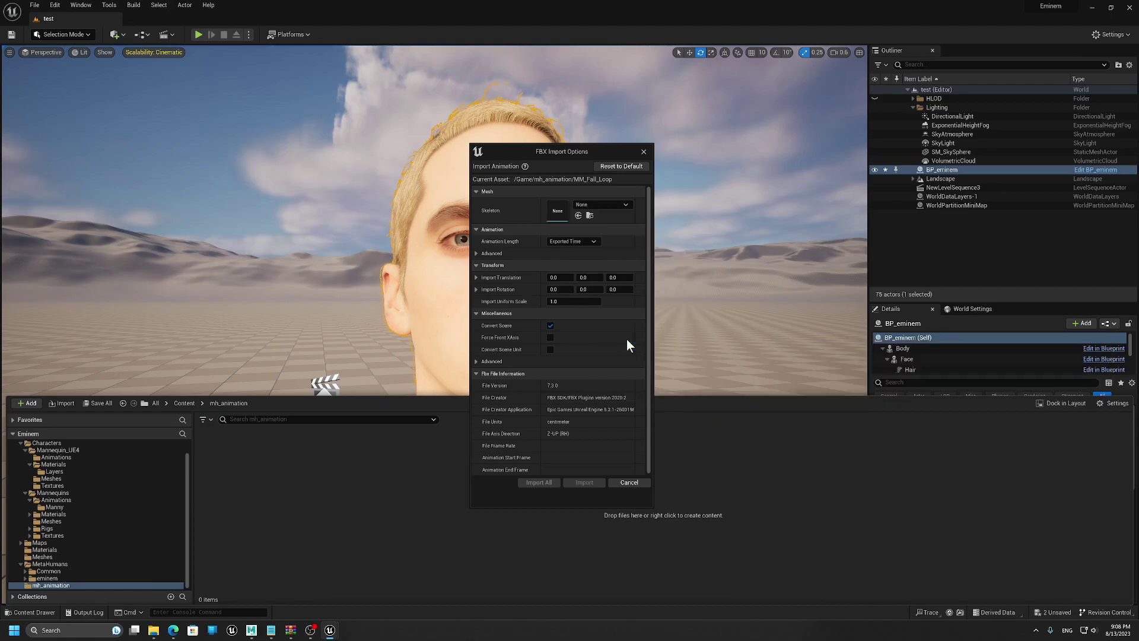
click(538, 483)
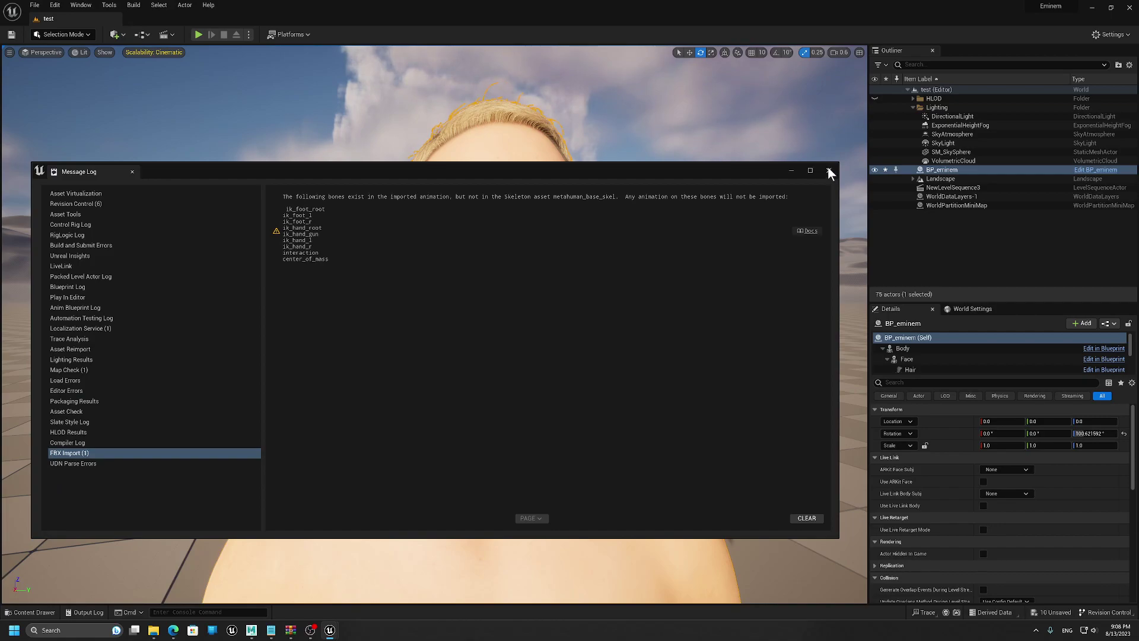
Step: Close the import message log and save all the imported animation sequences in mh_animation
click(829, 170)
key(ctrl+space)
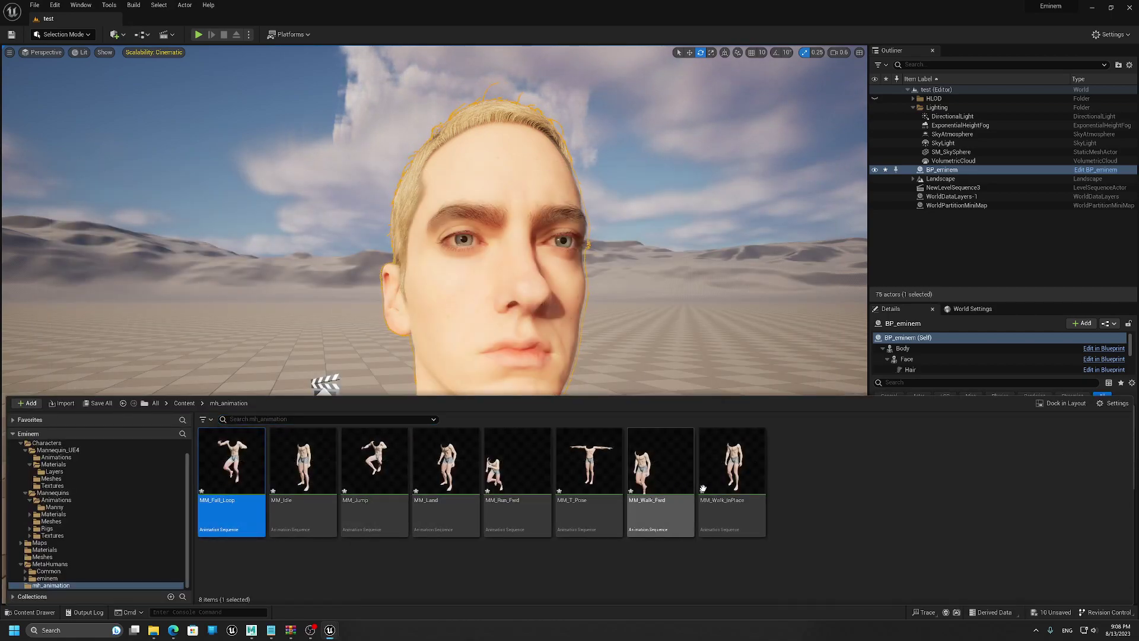
shift+click(713, 487)
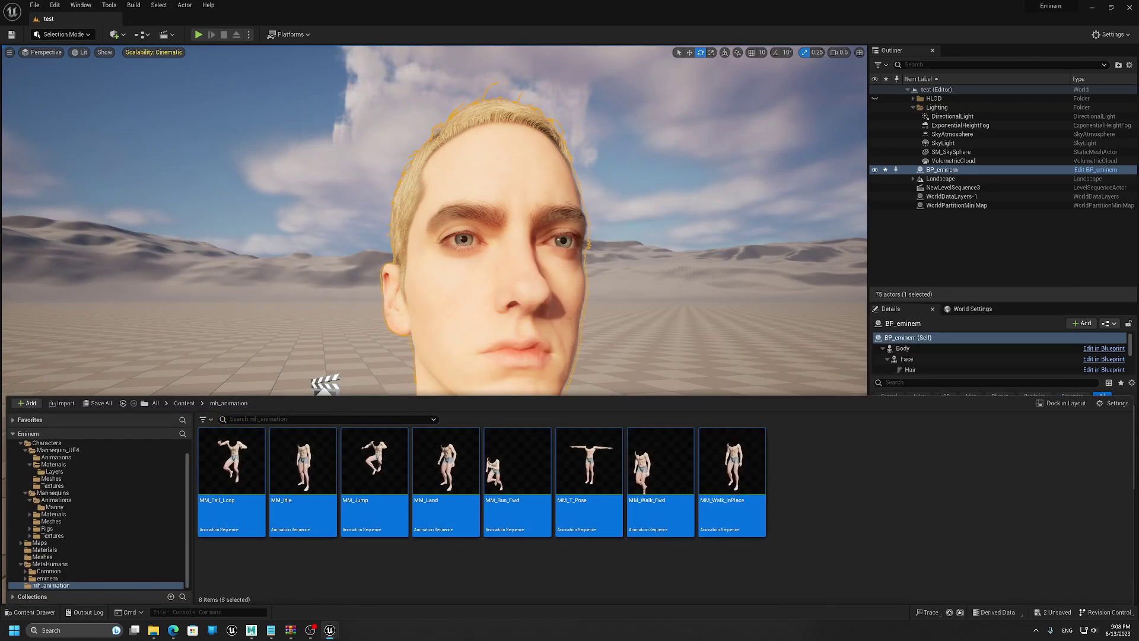
key(ctrl+space)
Step: Open the level sequence NewLevelSequence3 in Sequencer and add the BP_eminem actor to it
key(s)
right_drag(509, 306, 500, 341)
key(d)
click(157, 34)
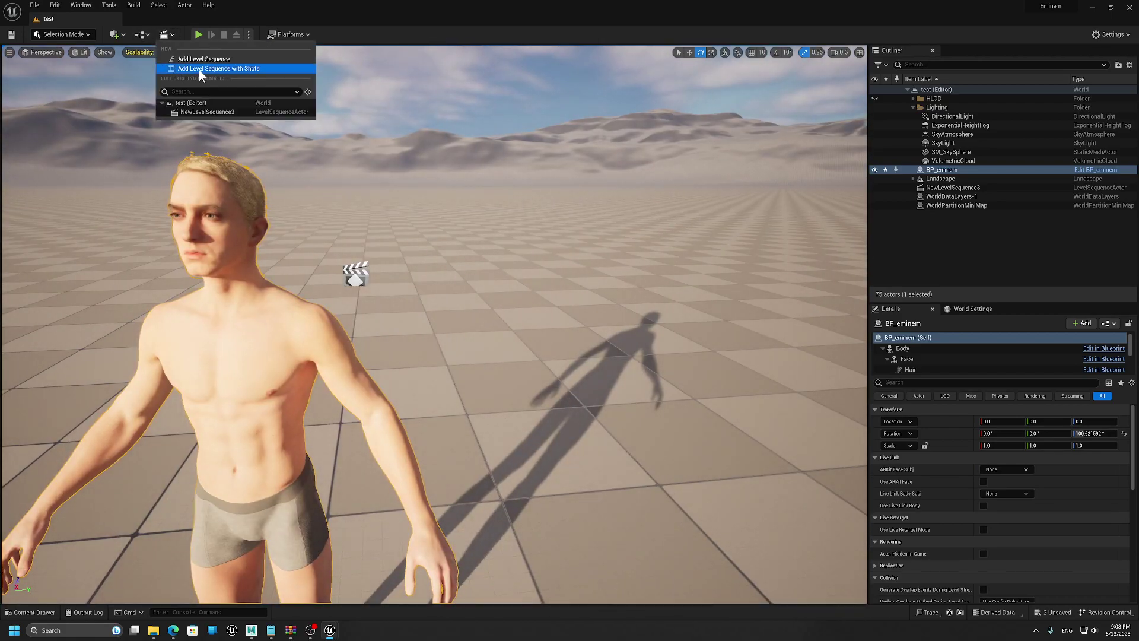
click(204, 112)
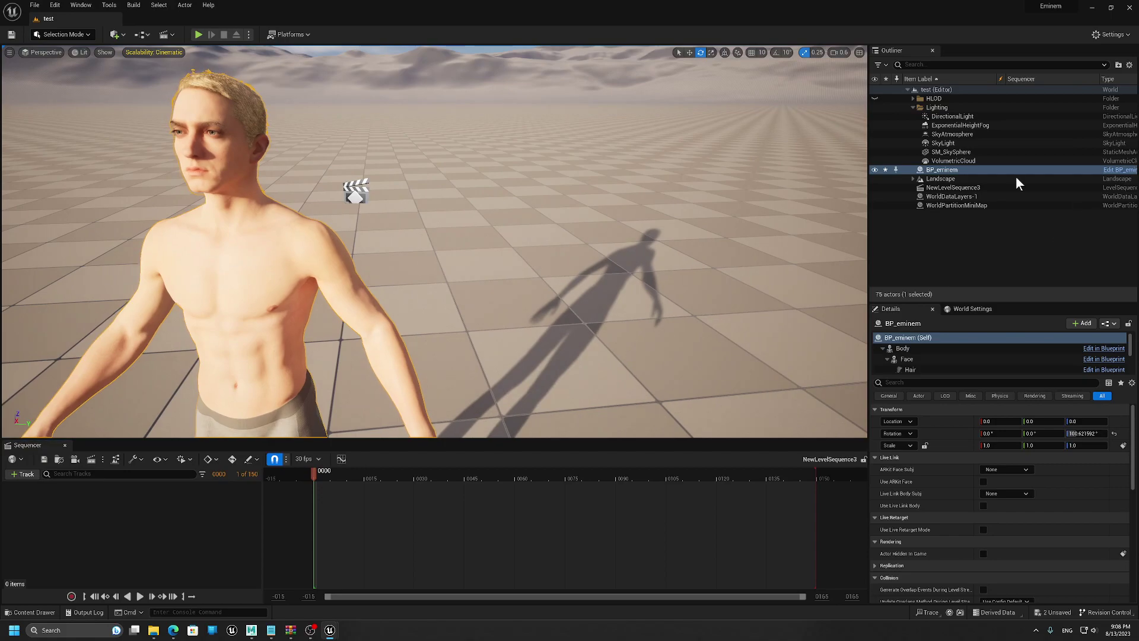
drag(1001, 171, 224, 440)
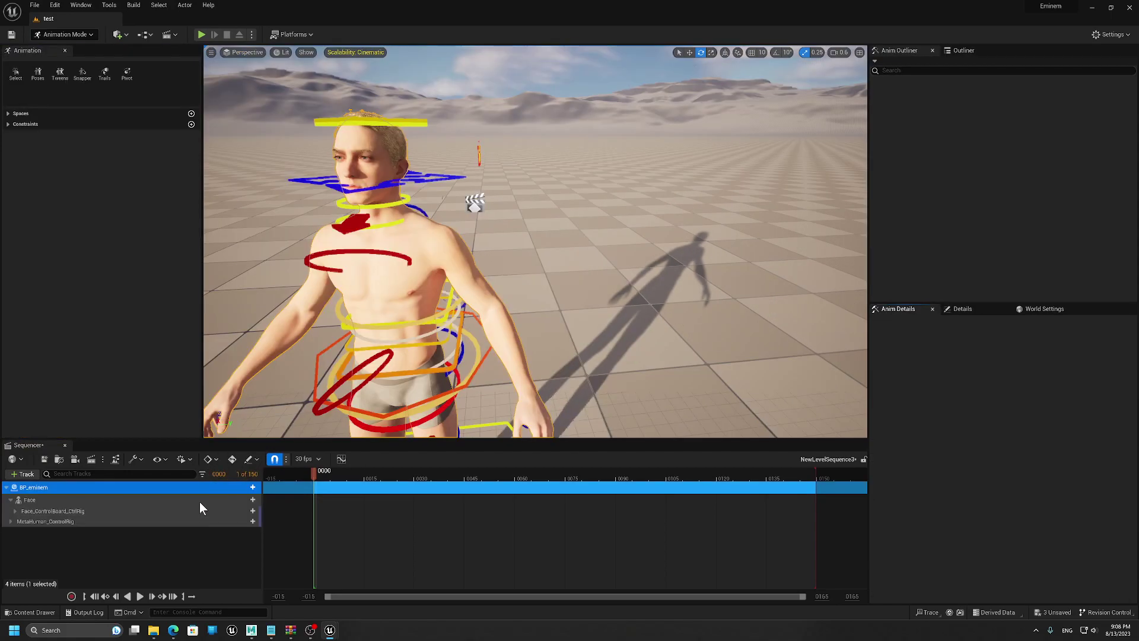
Step: Delete the Face_ControlBoard_CtrlRig track from BP_eminem's Face in the sequence
click(43, 501)
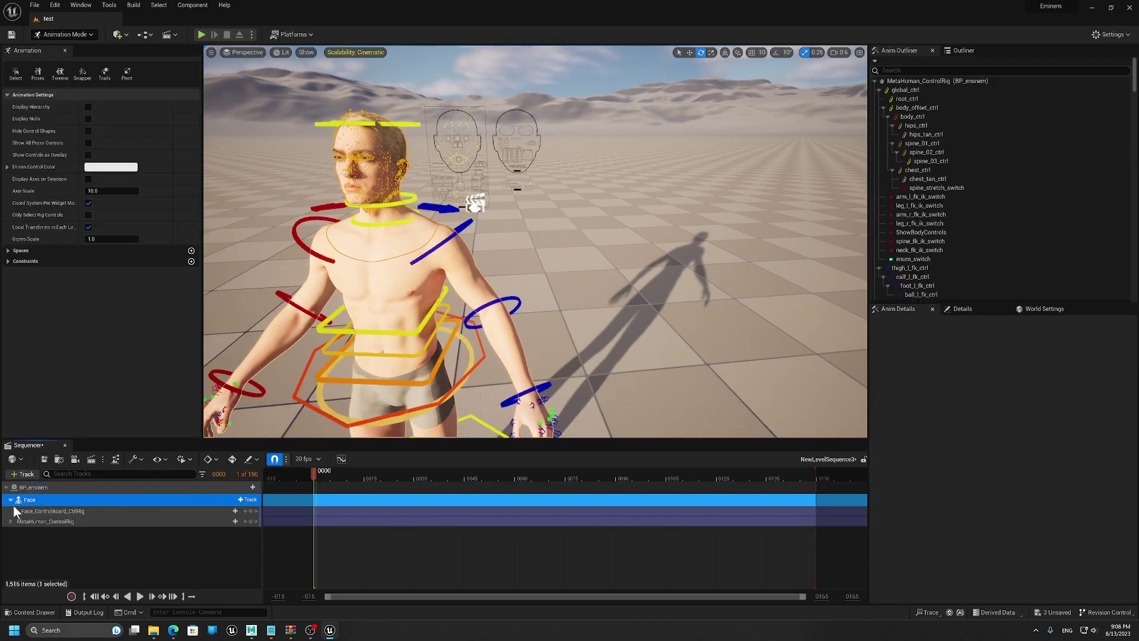
click(48, 512)
click(11, 521)
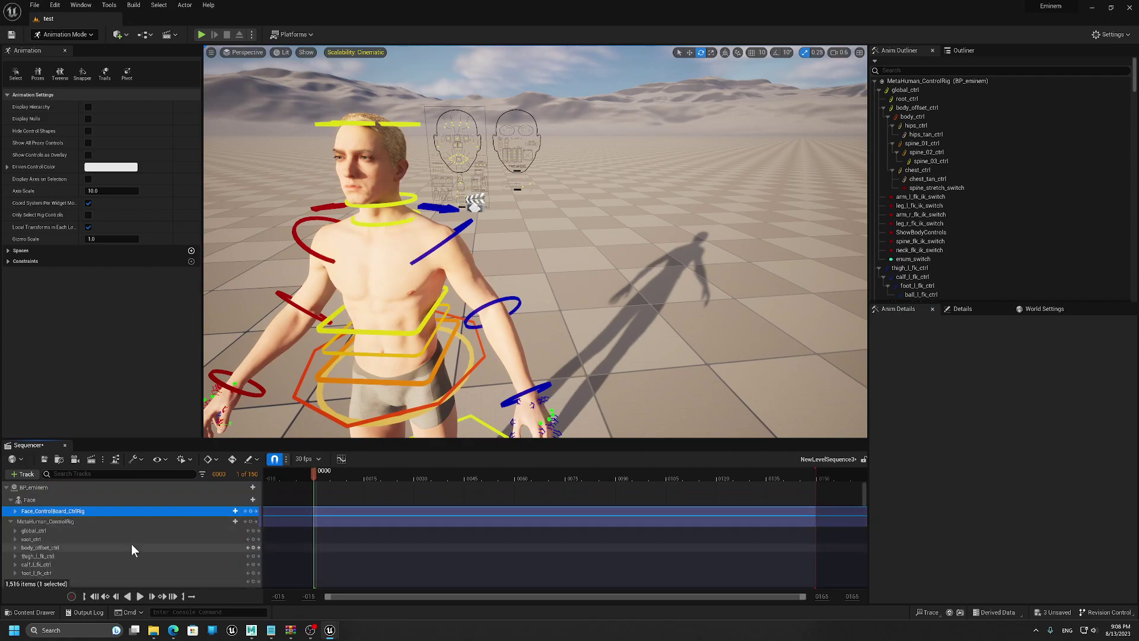
key(Delete)
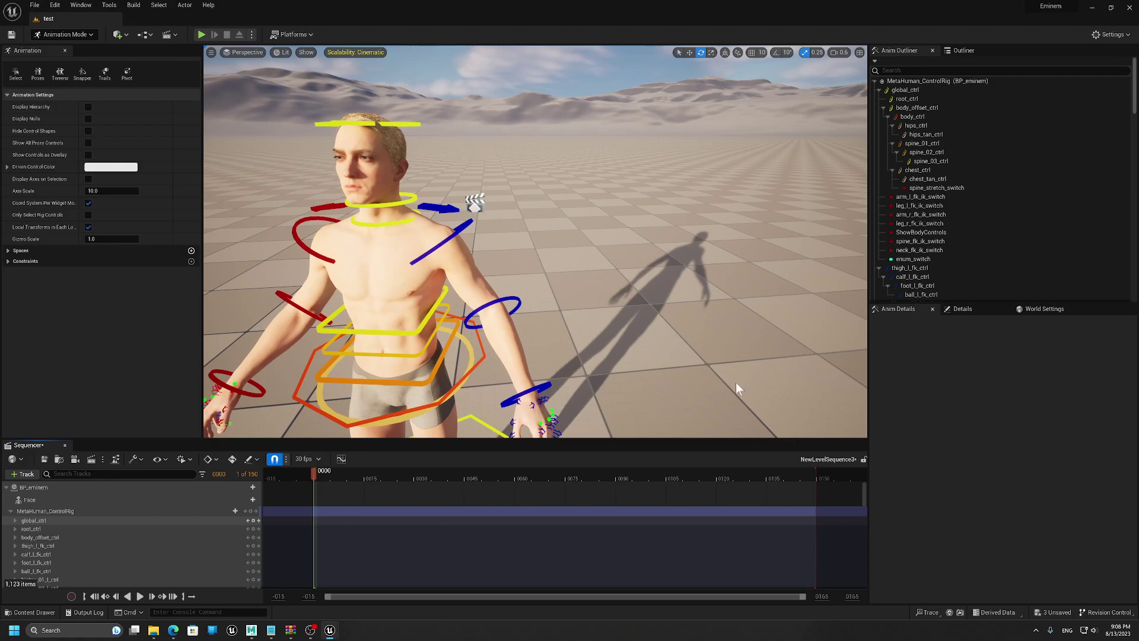
Step: Switch to Task Manager and end the UnrealEditor task
key(ctrl+shift+Escape)
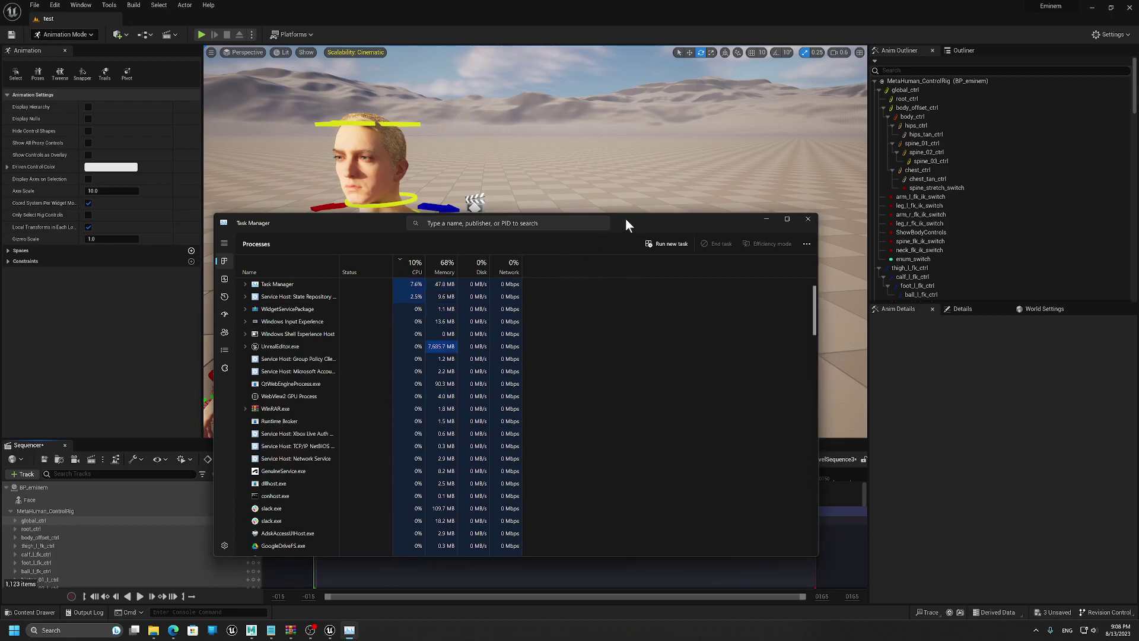
drag(626, 219, 927, 235)
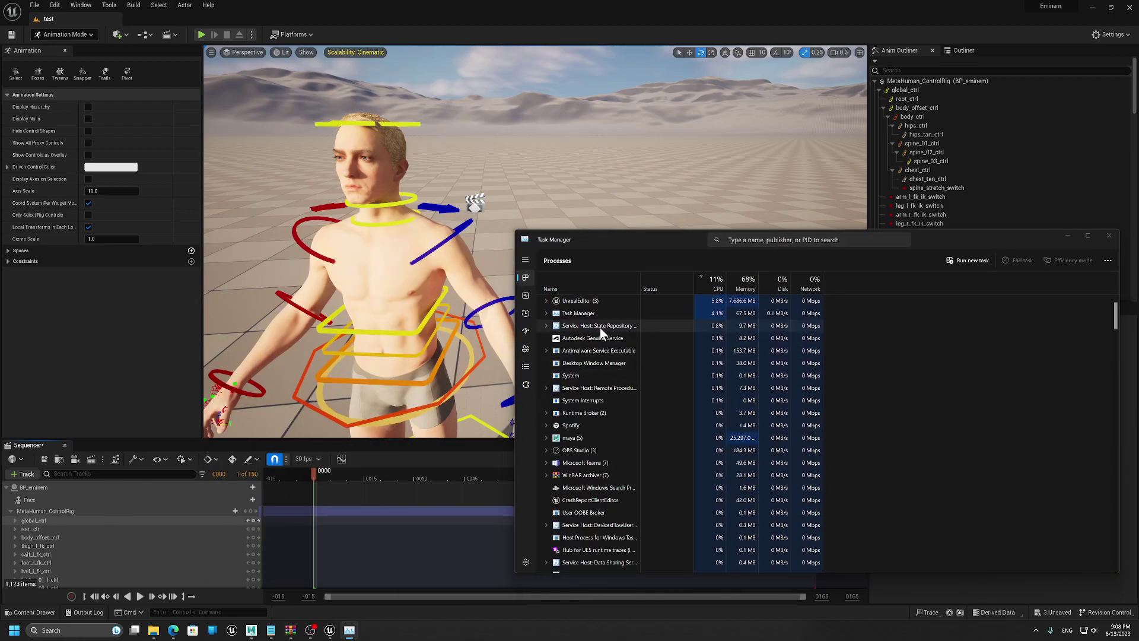
click(575, 301)
right_click(575, 302)
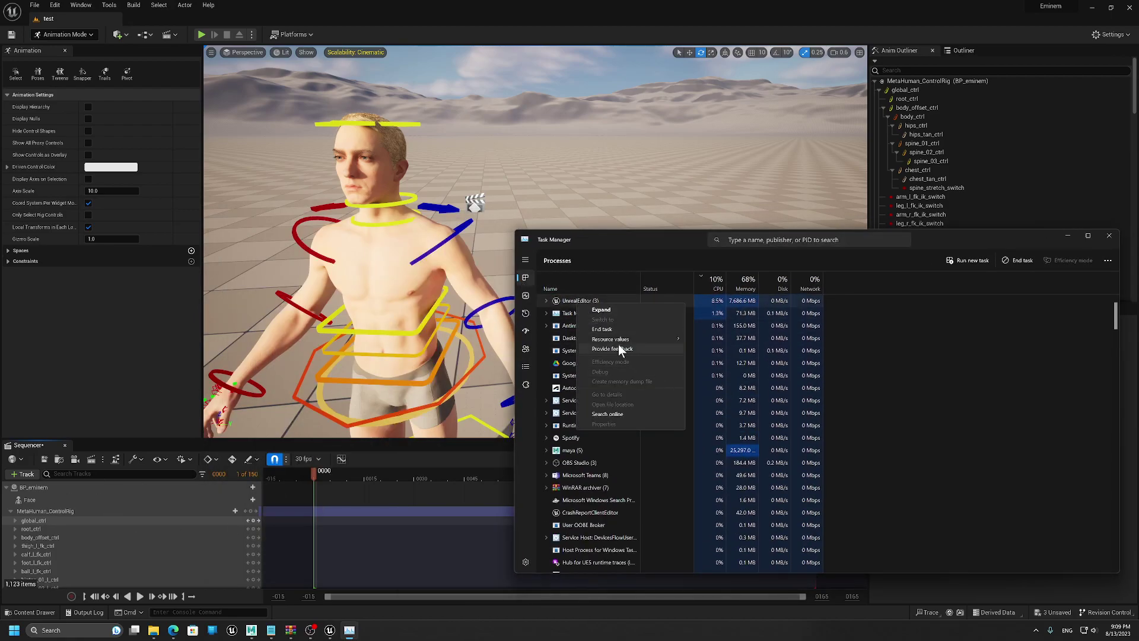
click(616, 326)
click(268, 211)
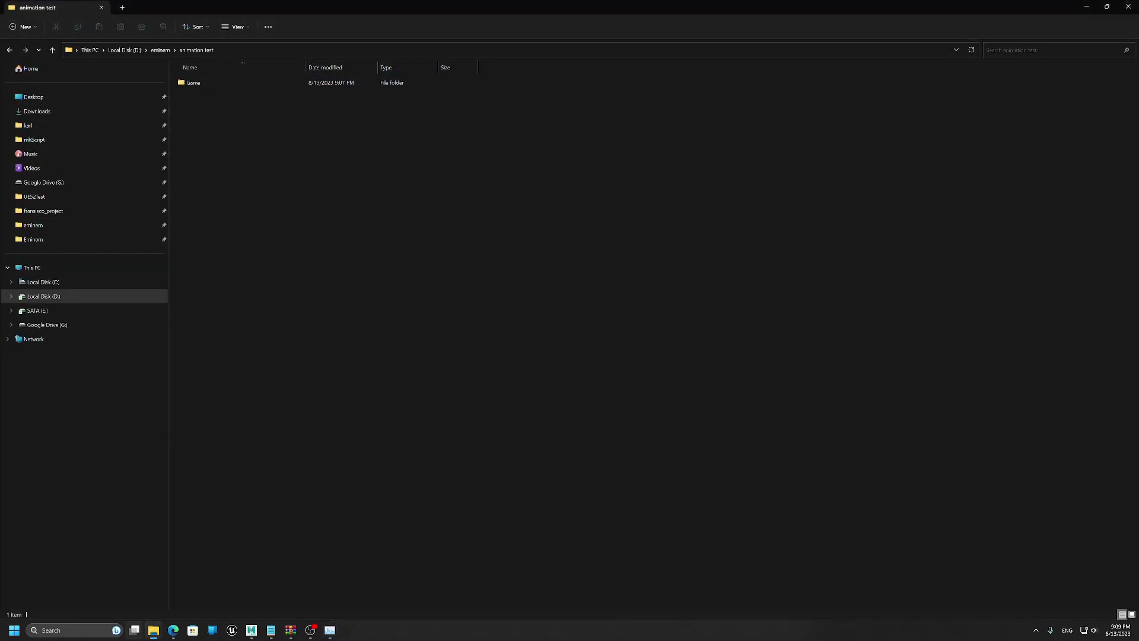
Step: Relaunch Eminem.uproject from the Eminem project folder in File Explorer and close Task Manager
mouse_move(153, 631)
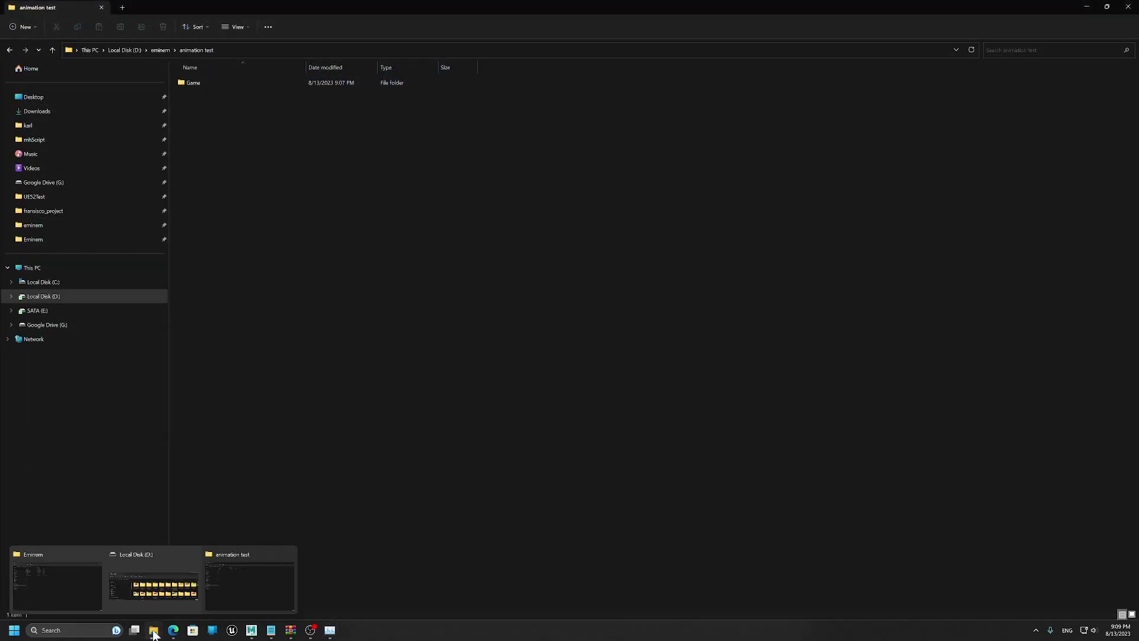
click(55, 583)
double_click(214, 167)
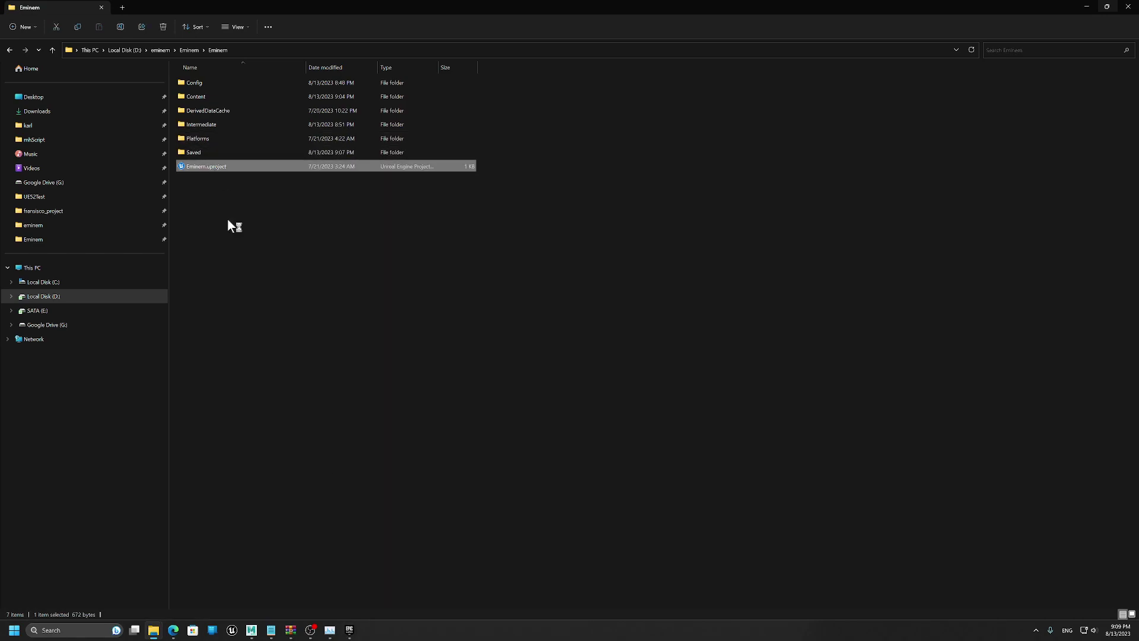
click(329, 635)
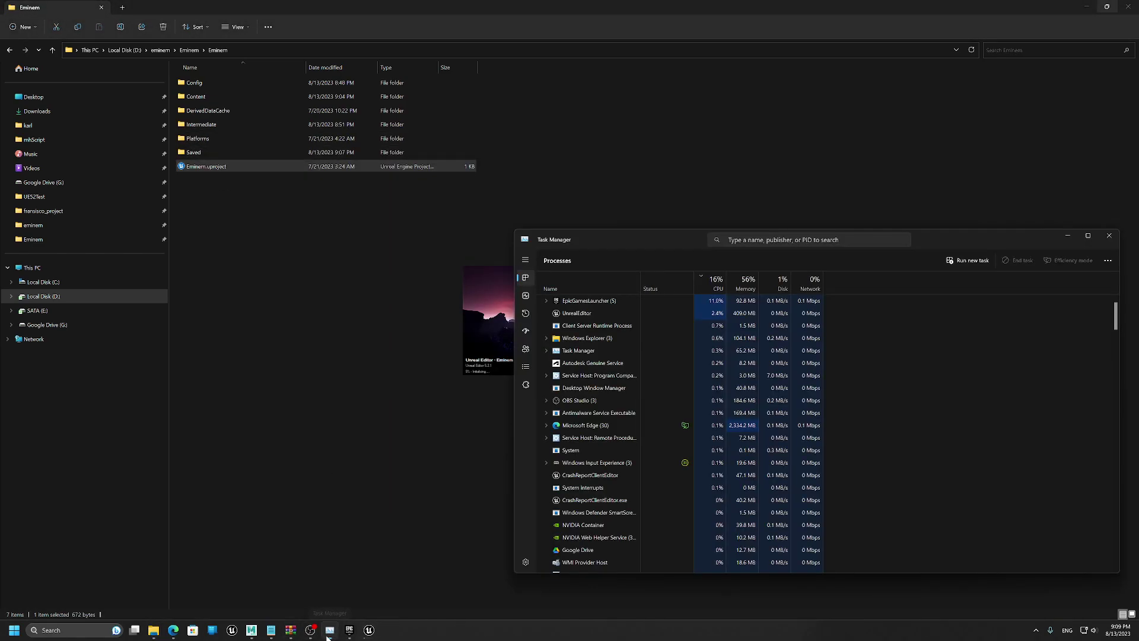
click(1108, 235)
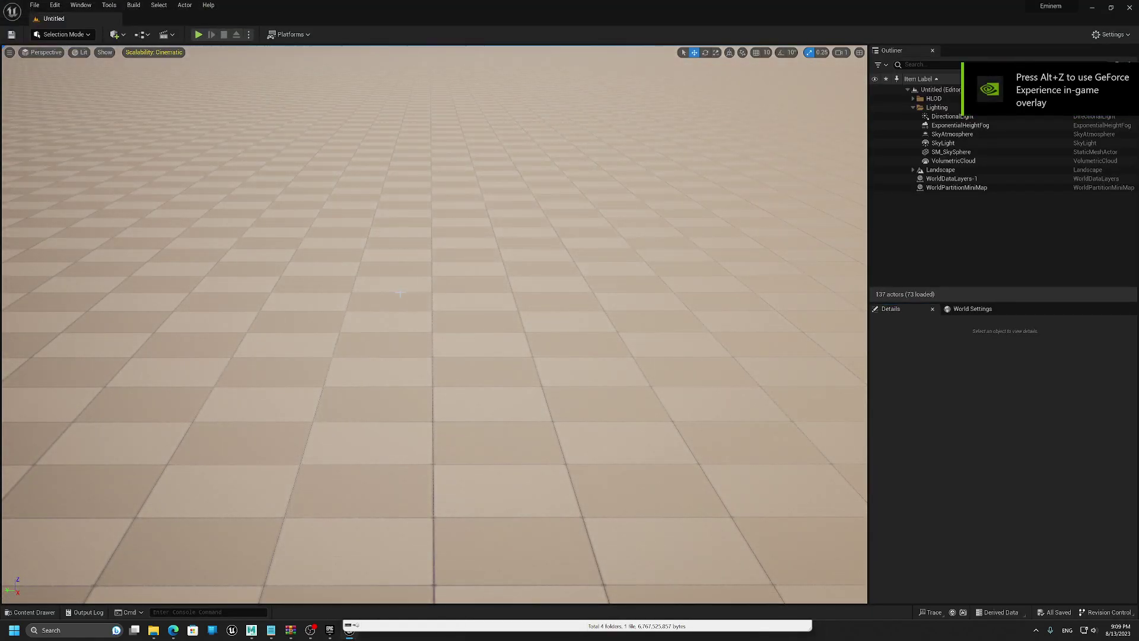
Step: Open the test level from the Maps folder
click(34, 5)
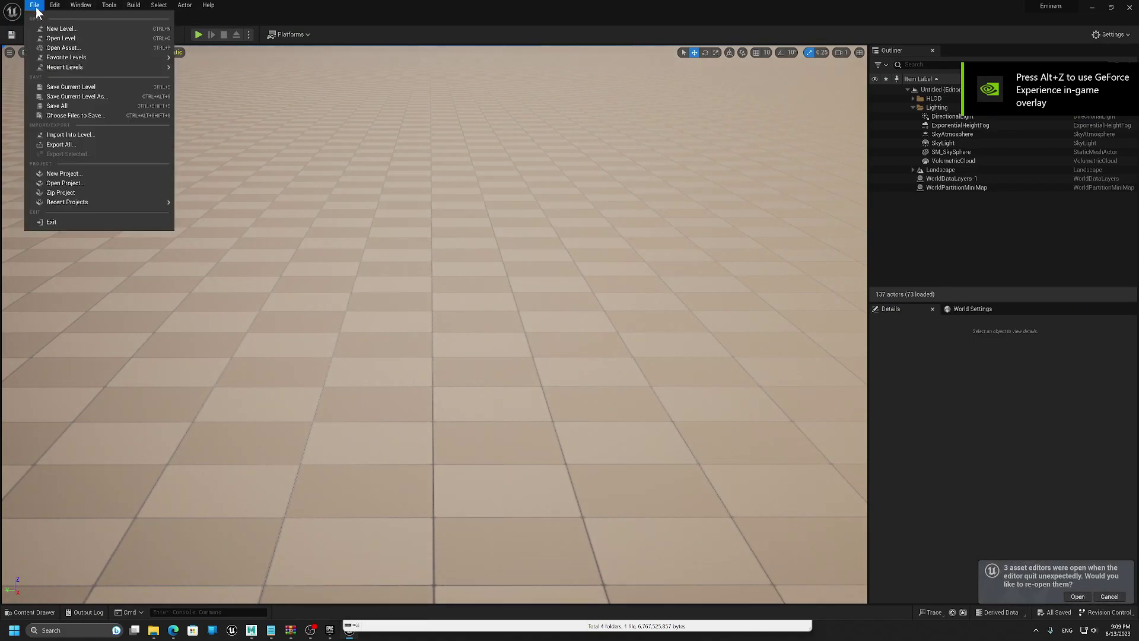
click(48, 38)
click(539, 244)
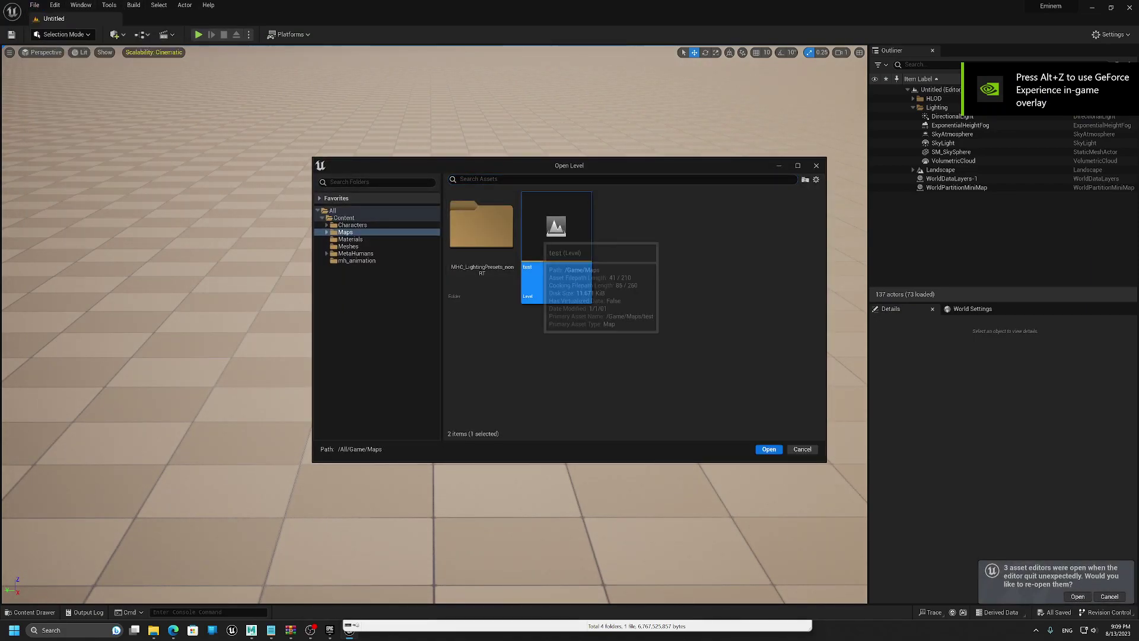
double_click(538, 238)
Step: Place the BP_eminem blueprint from the MetaHumans/eminem content folder into the test level
key(ctrl+space)
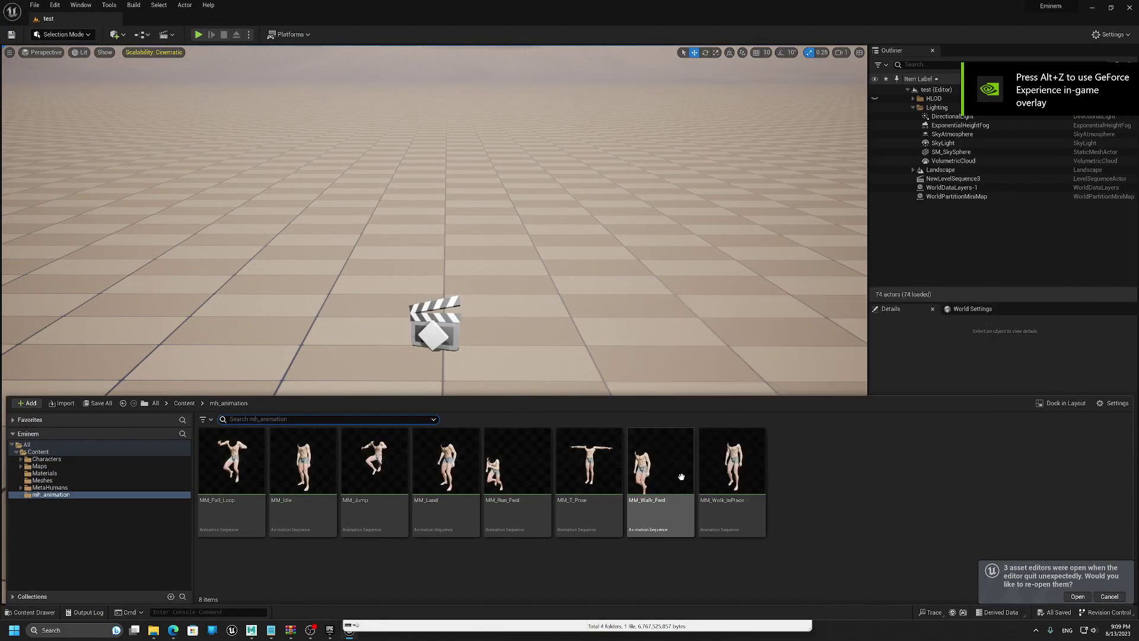
click(47, 459)
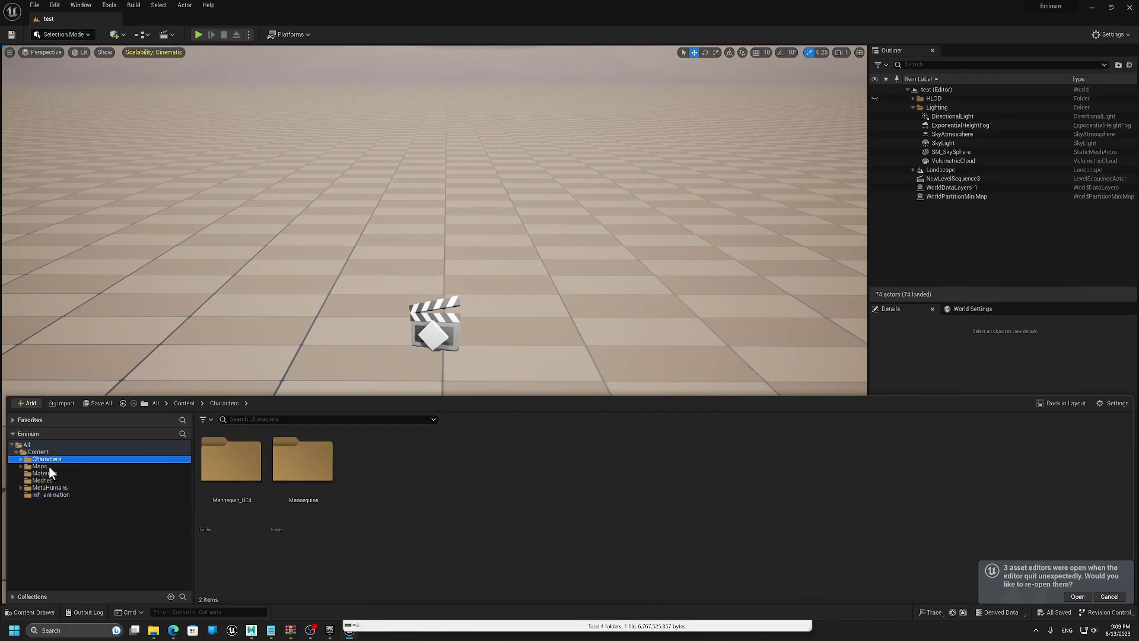
click(53, 488)
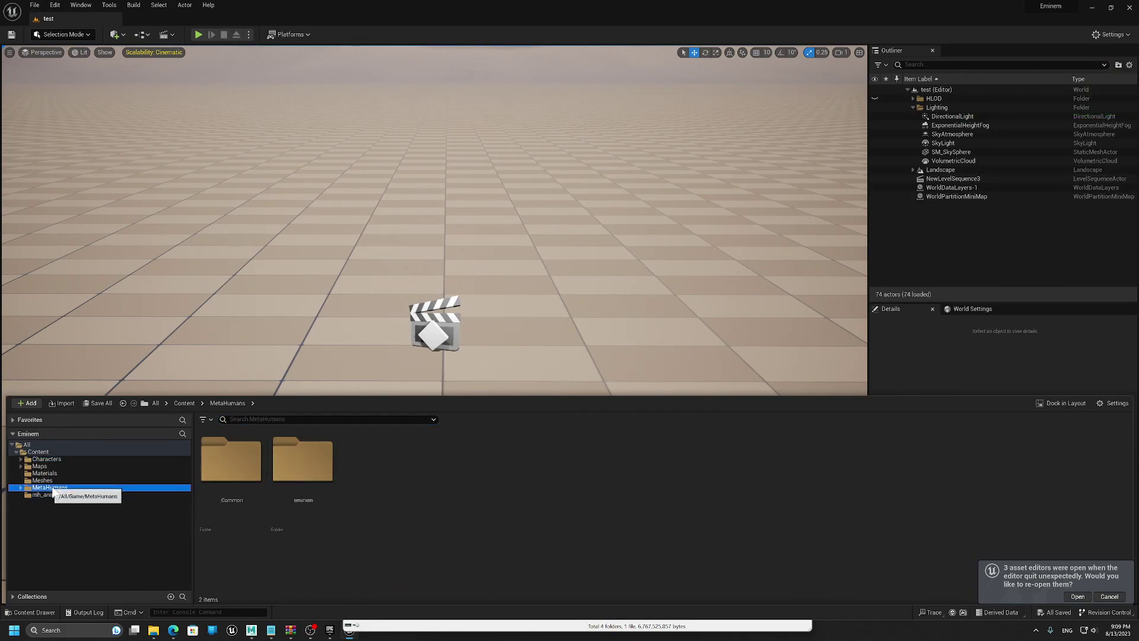
click(20, 488)
click(48, 501)
drag(875, 474, 503, 274)
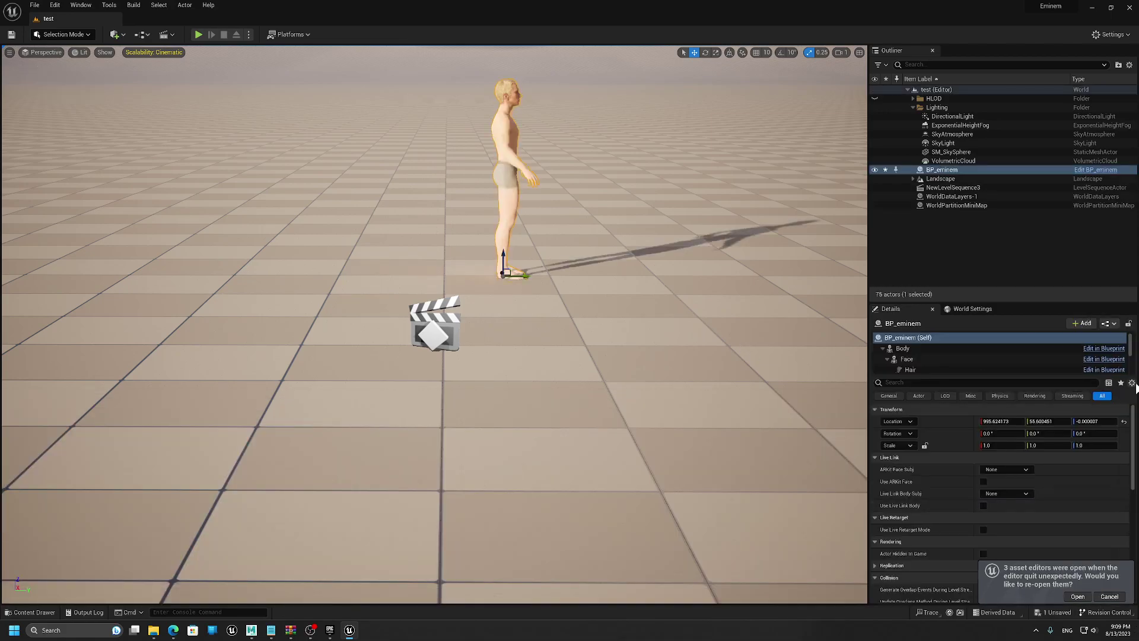
Step: Reset BP_eminem's location to the world origin and rotate it about 92° around Z
click(1123, 421)
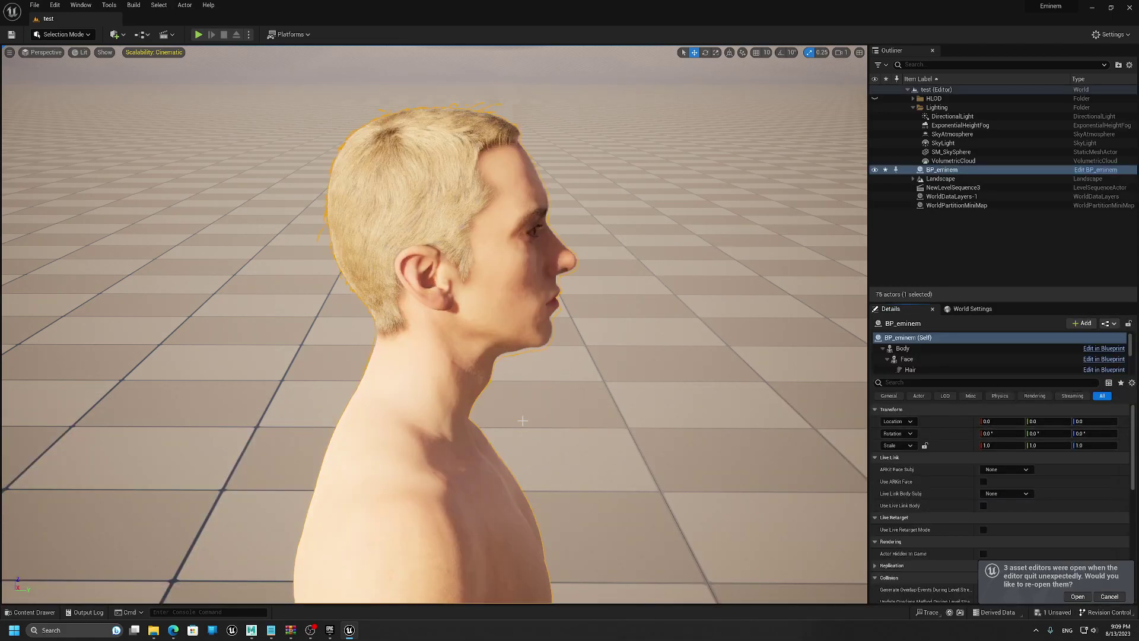
key(f)
alt+drag(561, 434, 382, 535)
alt+drag(318, 368, 287, 157)
Step: Open NewLevelSequence3 in Sequencer and add the BP_eminem actor to it
click(168, 35)
click(203, 112)
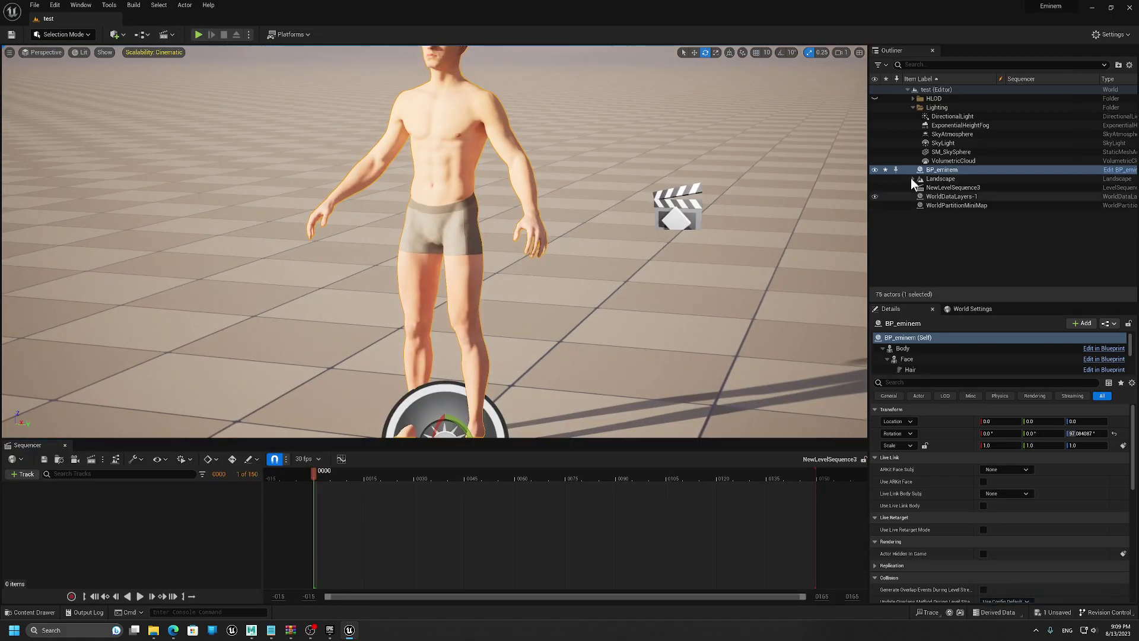
drag(932, 170, 188, 537)
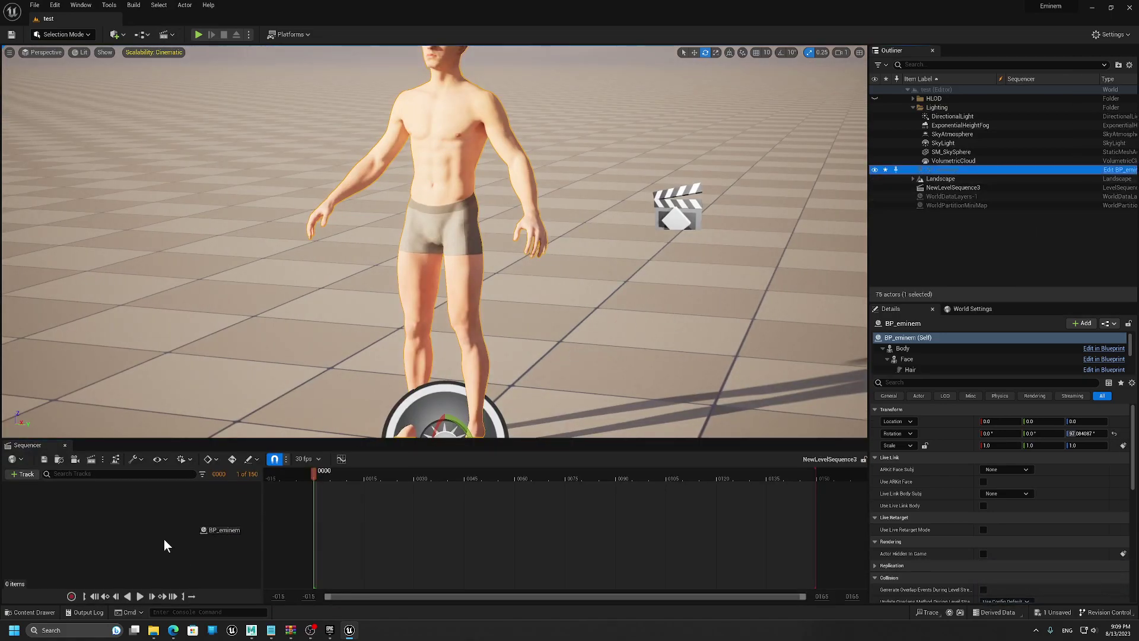
drag(162, 537, 163, 537)
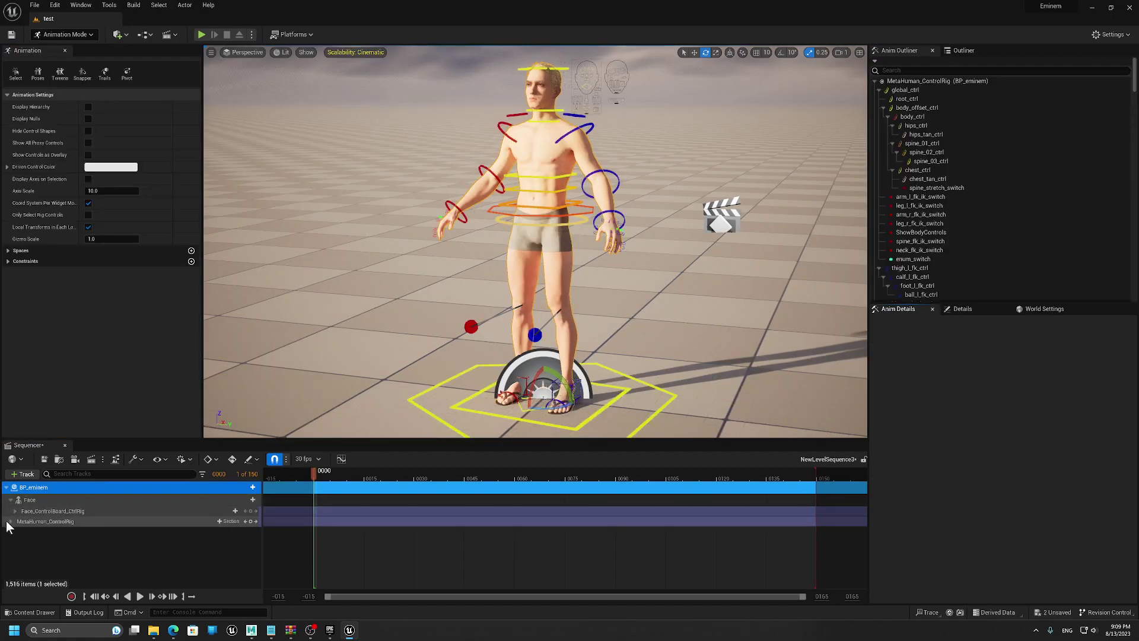
Step: Examine the Face_ControlBoard_CtrlRig and MetaHuman_ControlRig tracks under BP_eminem in the sequence
click(7, 522)
click(9, 522)
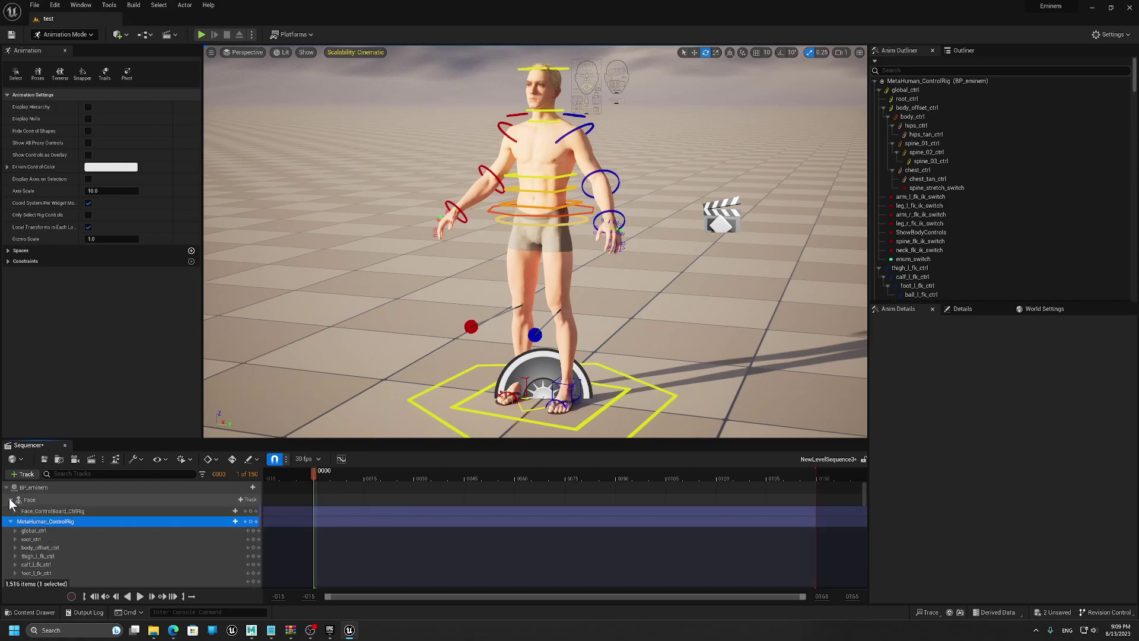
click(28, 484)
click(37, 510)
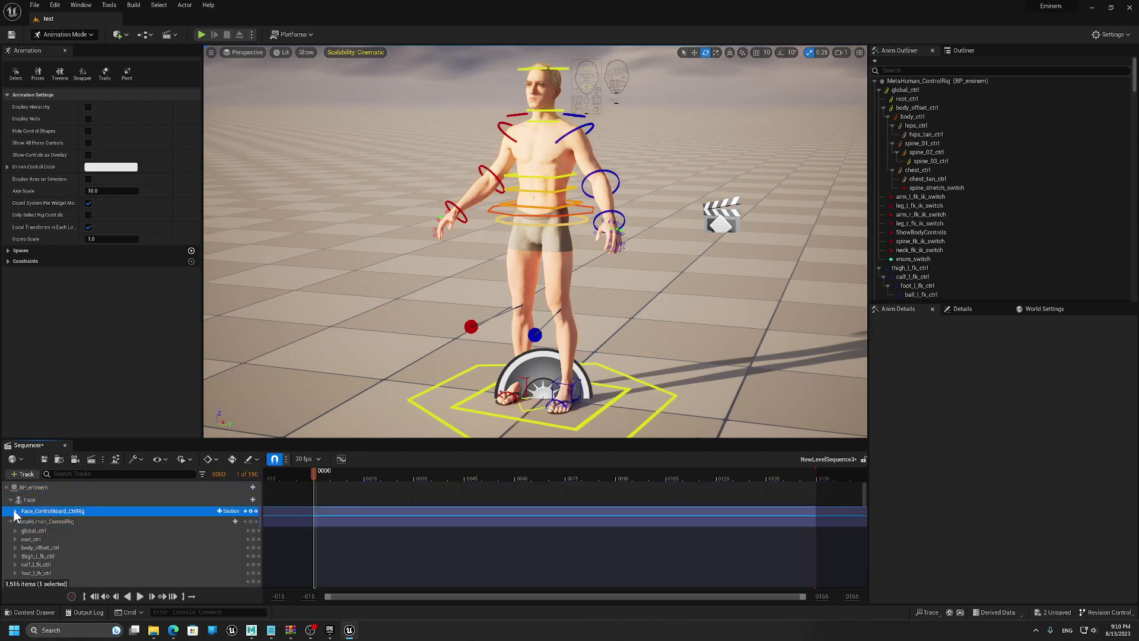
click(14, 510)
click(15, 510)
click(9, 522)
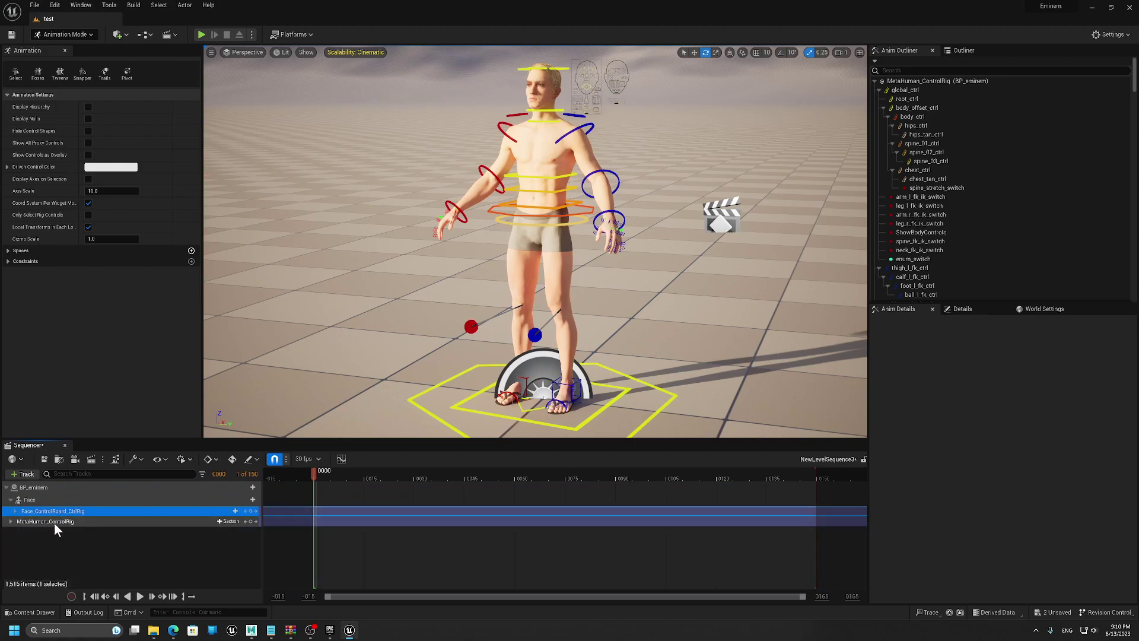
click(54, 522)
click(10, 500)
click(36, 486)
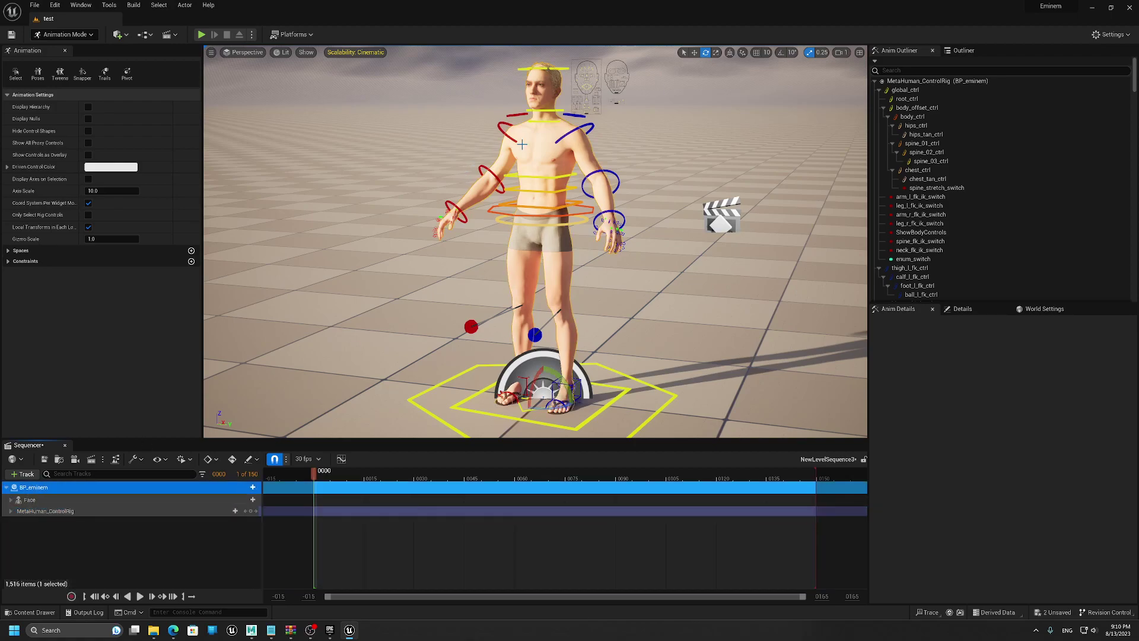
Step: Delete the MetaHuman_ControlRig track from BP_eminem in the sequence
click(967, 51)
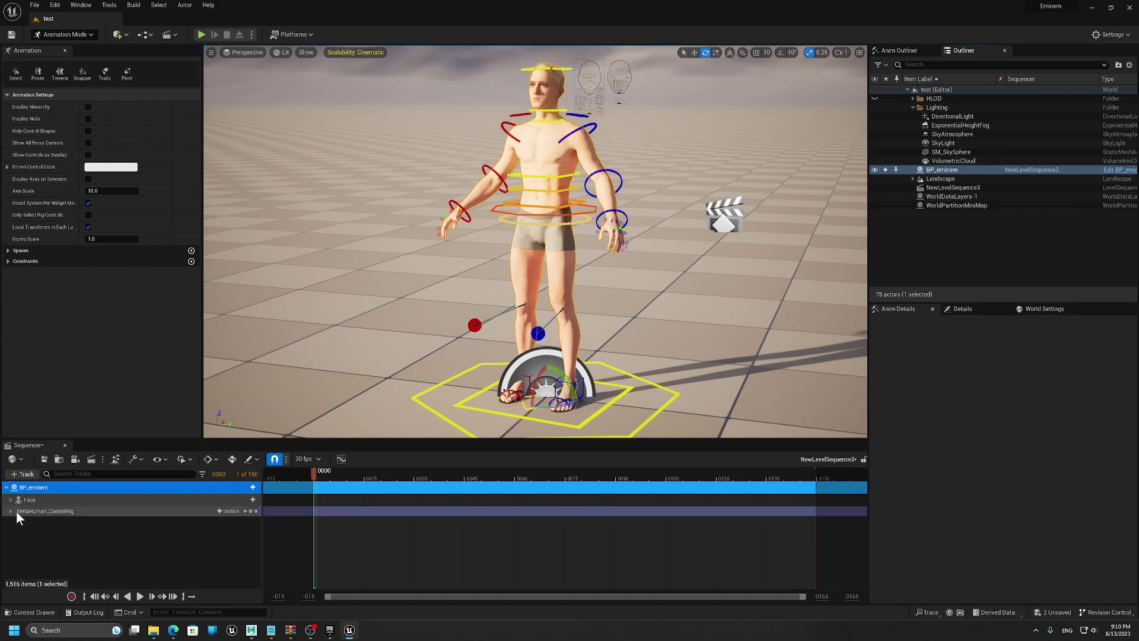
click(36, 510)
key(Delete)
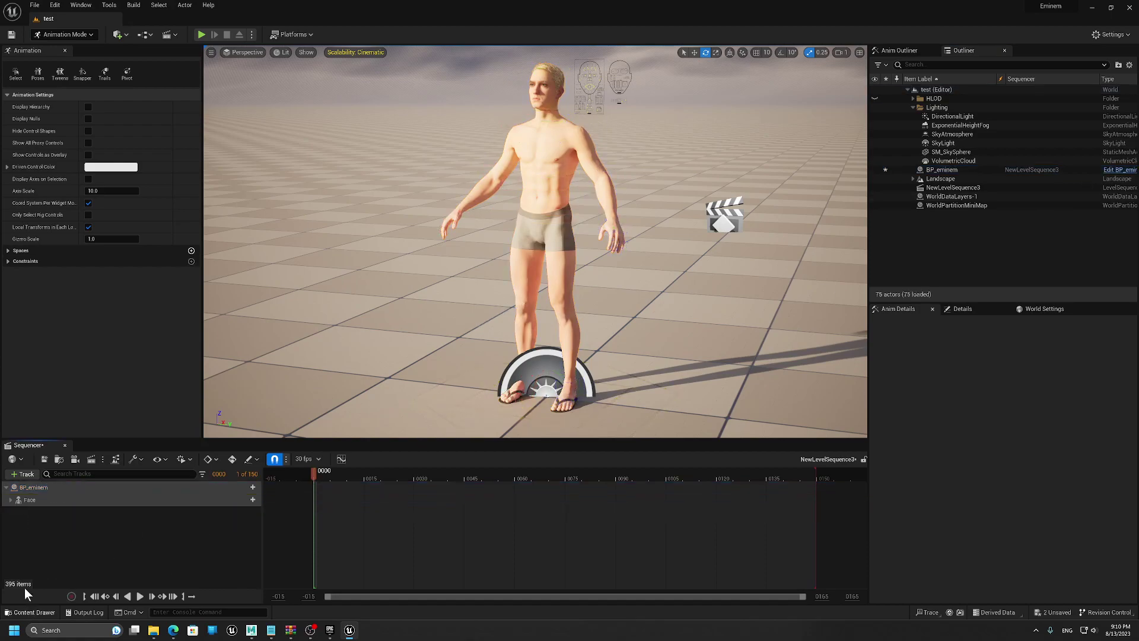
Step: Add the Body component of BP_eminem to the sequence
click(7, 503)
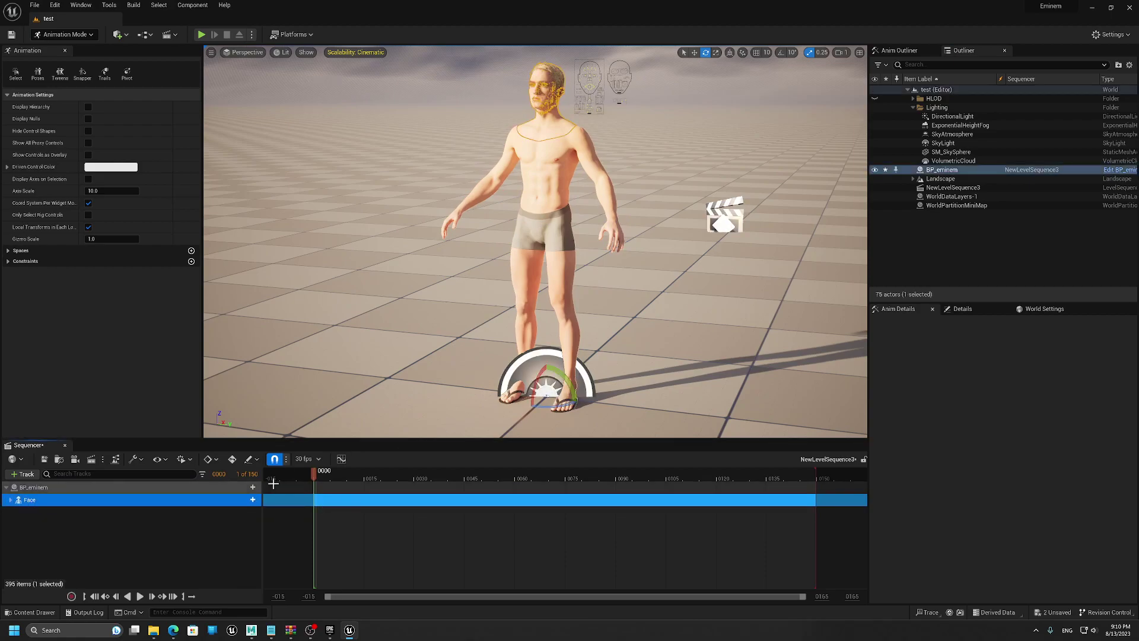
click(249, 487)
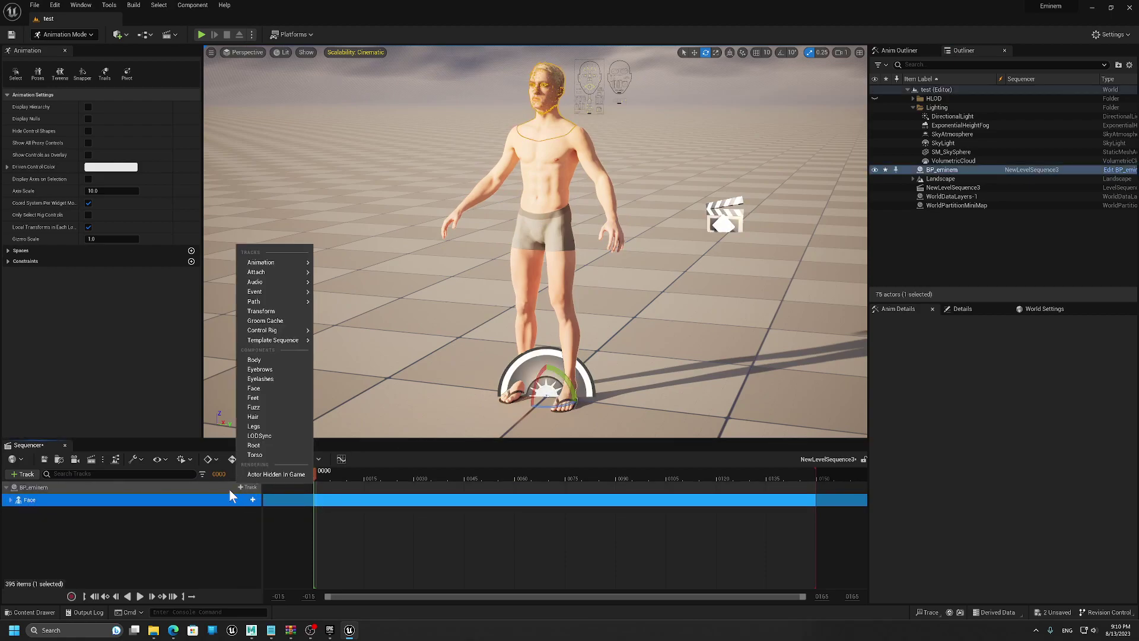
click(256, 360)
click(36, 500)
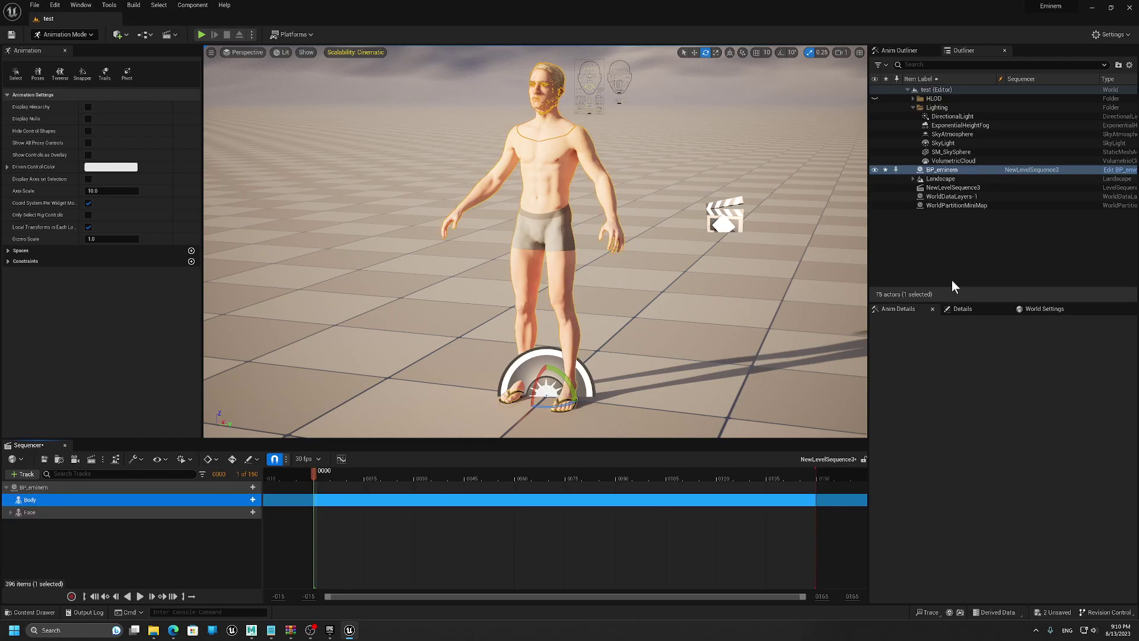
Step: Open the new_body skeletal mesh from BP_eminem's Body component and check its post process anim blueprint and default animating rig
click(1108, 171)
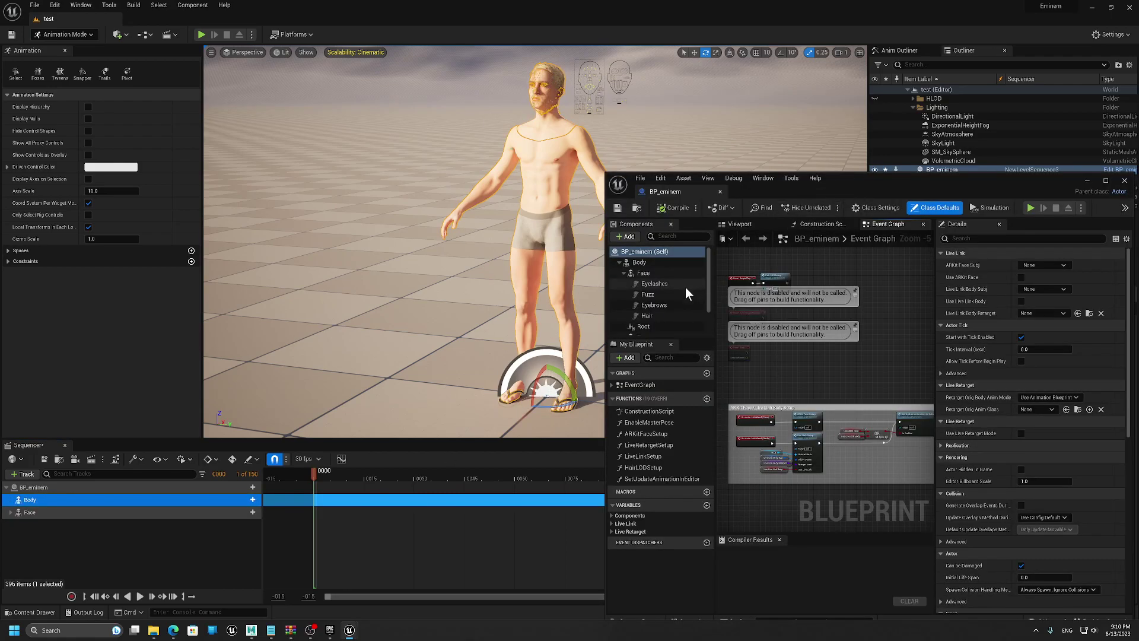
click(640, 262)
drag(935, 191, 771, 163)
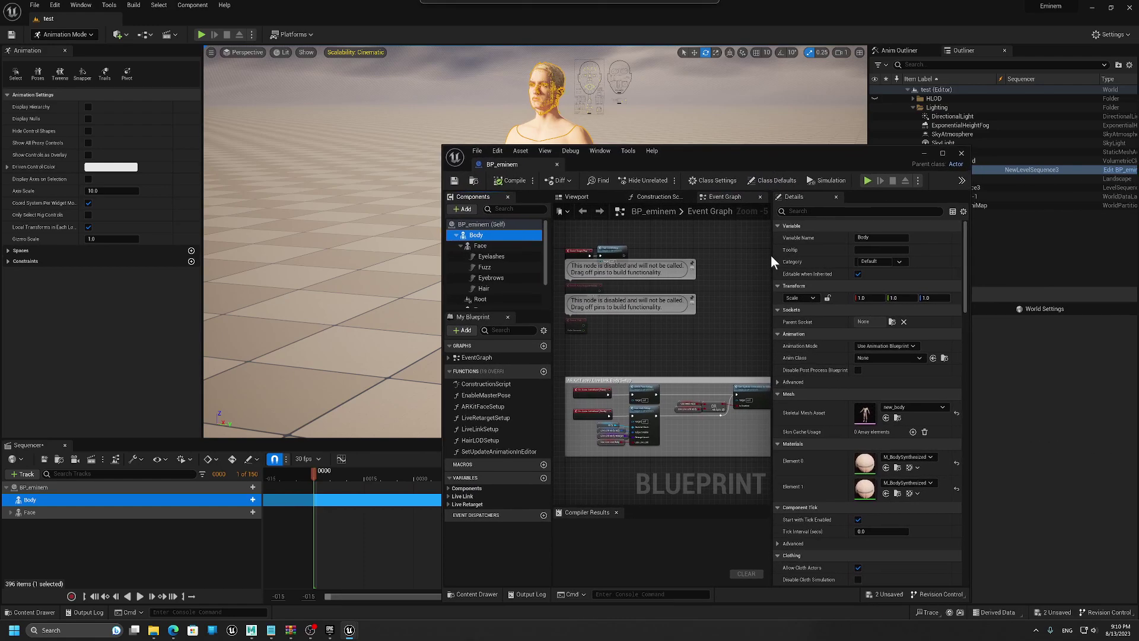
click(855, 410)
double_click(863, 414)
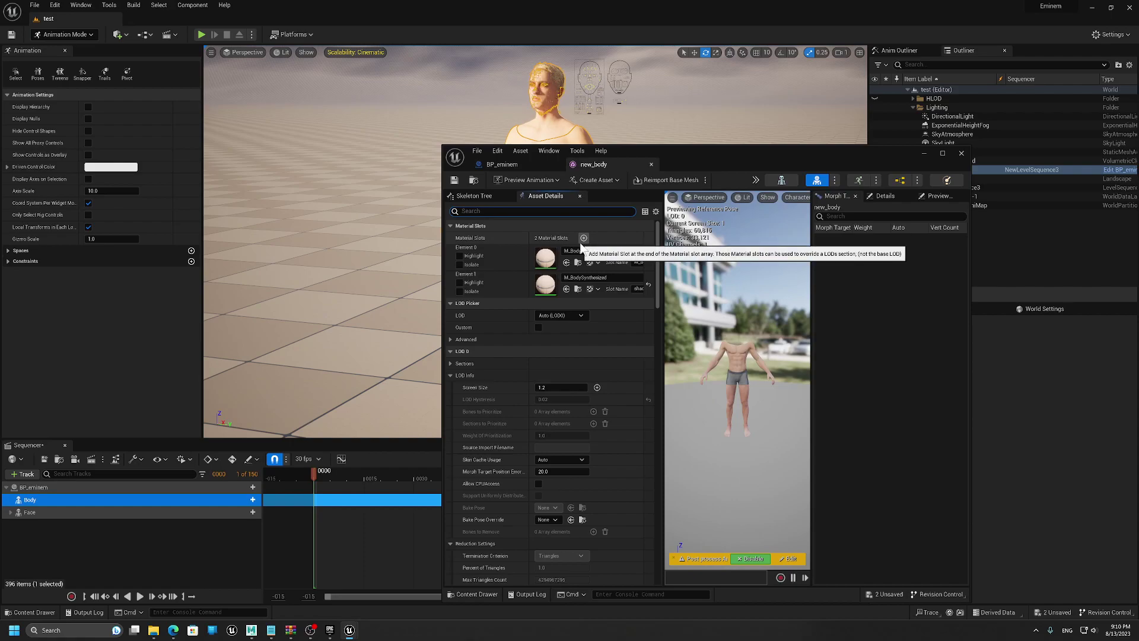
text(post)
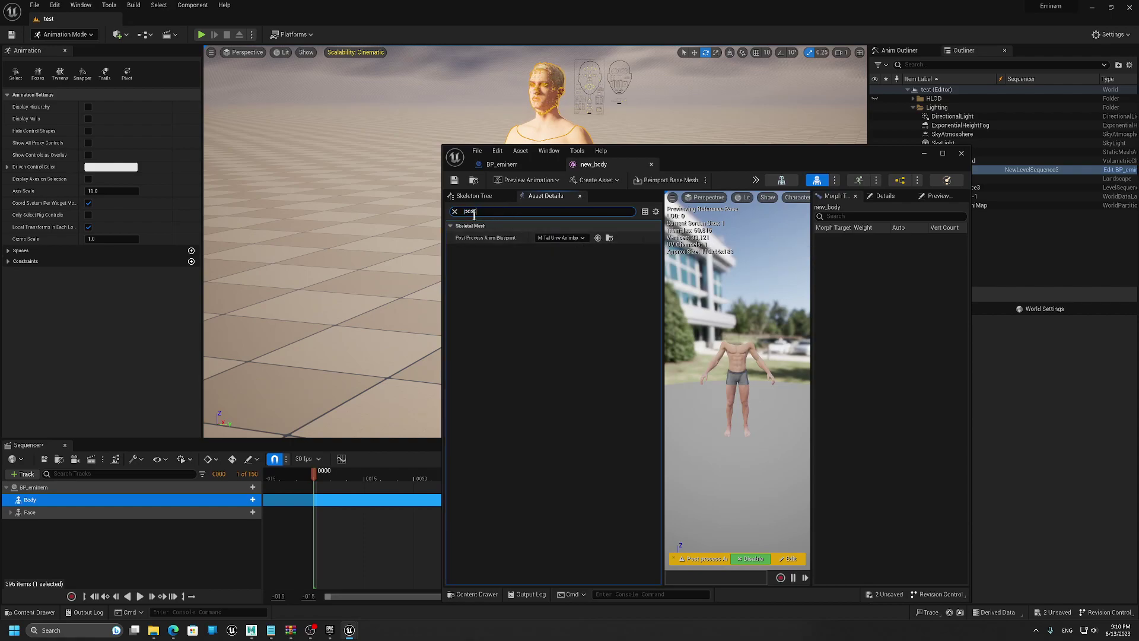
text(rig)
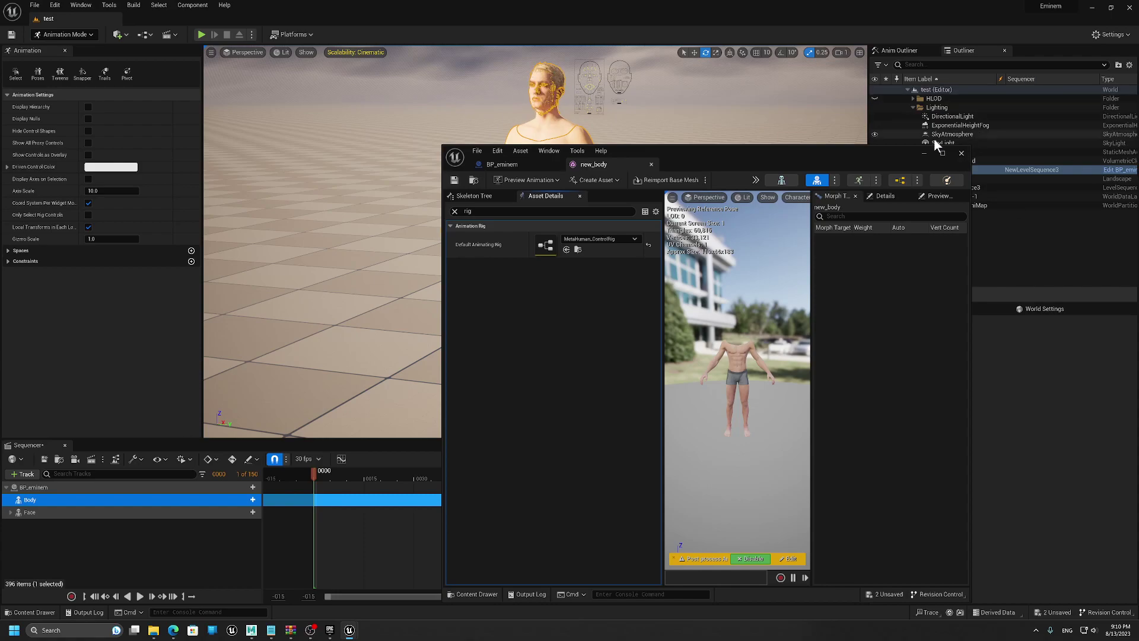
click(924, 153)
Step: Add the MM_Run_Fwd animation to BP_eminem's Body track
click(245, 499)
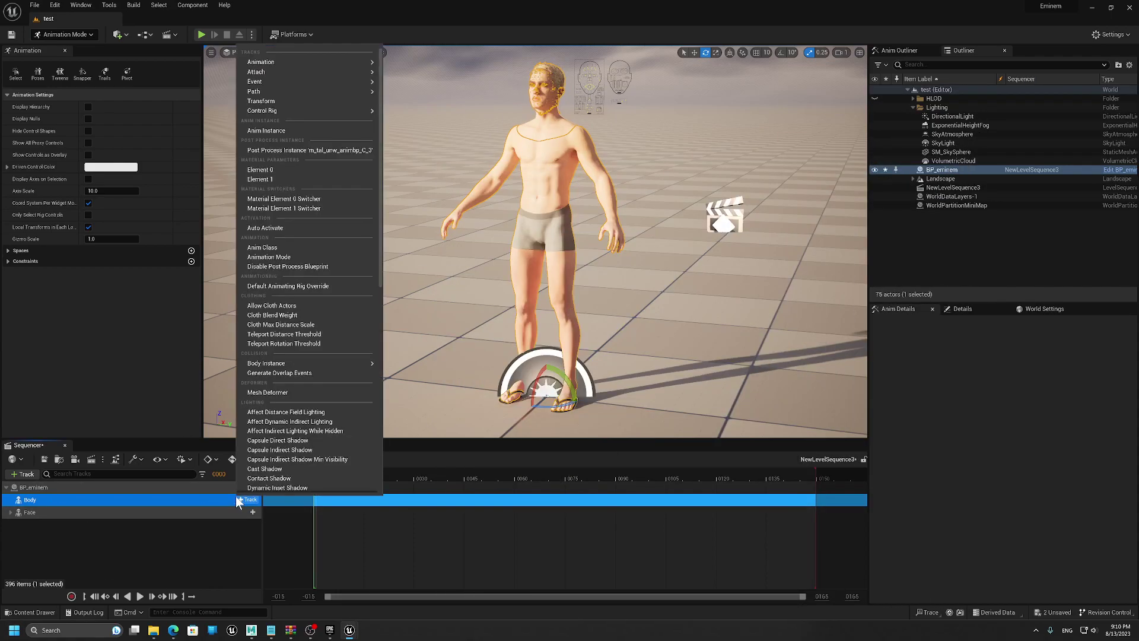
mouse_move(309, 62)
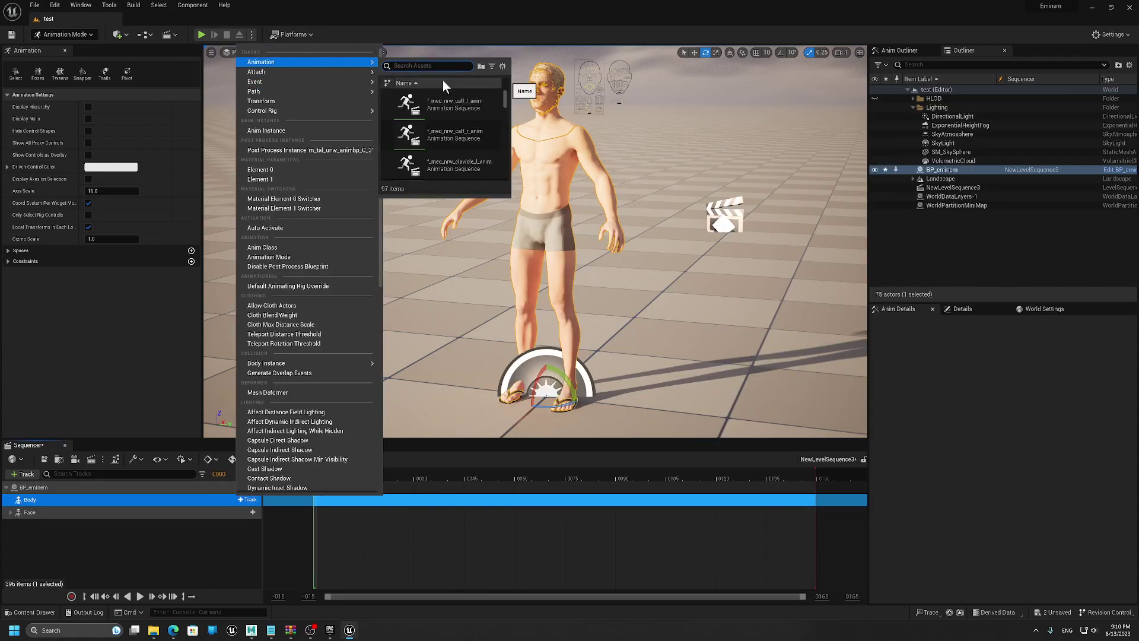
text(mm)
key(BackSpace)
key(BackSpace)
text(run)
click(453, 104)
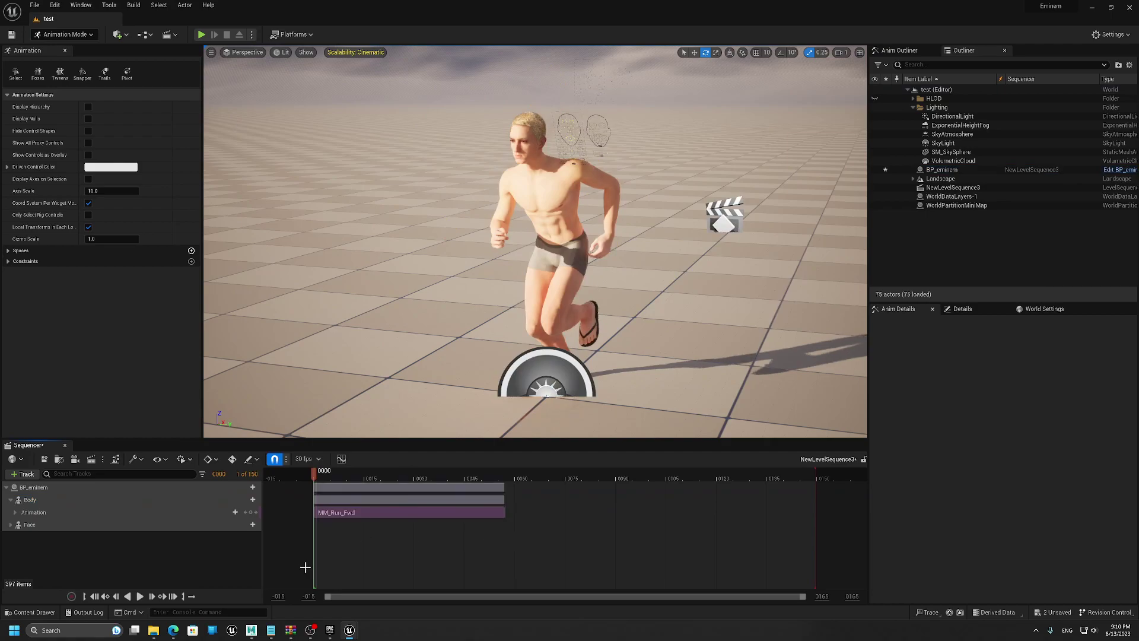
Step: Play and scrub the sequence to check the run animation on BP_eminem
click(140, 596)
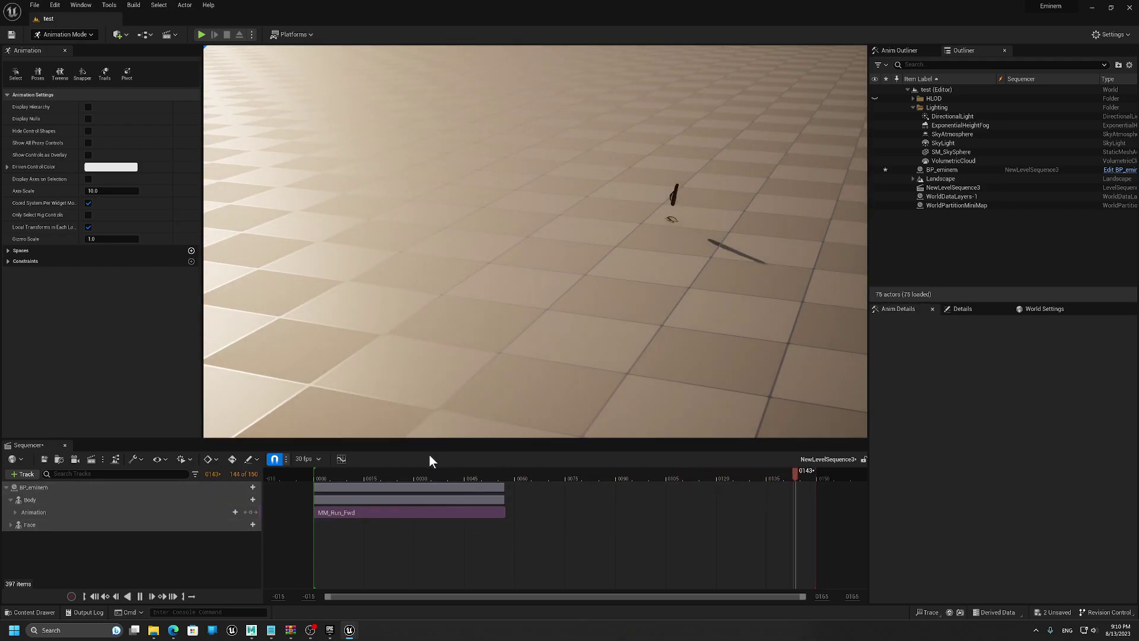
drag(368, 471, 330, 472)
right_drag(482, 320, 629, 327)
right_drag(490, 202, 493, 244)
Step: Open the Animations folder under Characters/Mannequin_UE4 in the project content
key(ctrl+space)
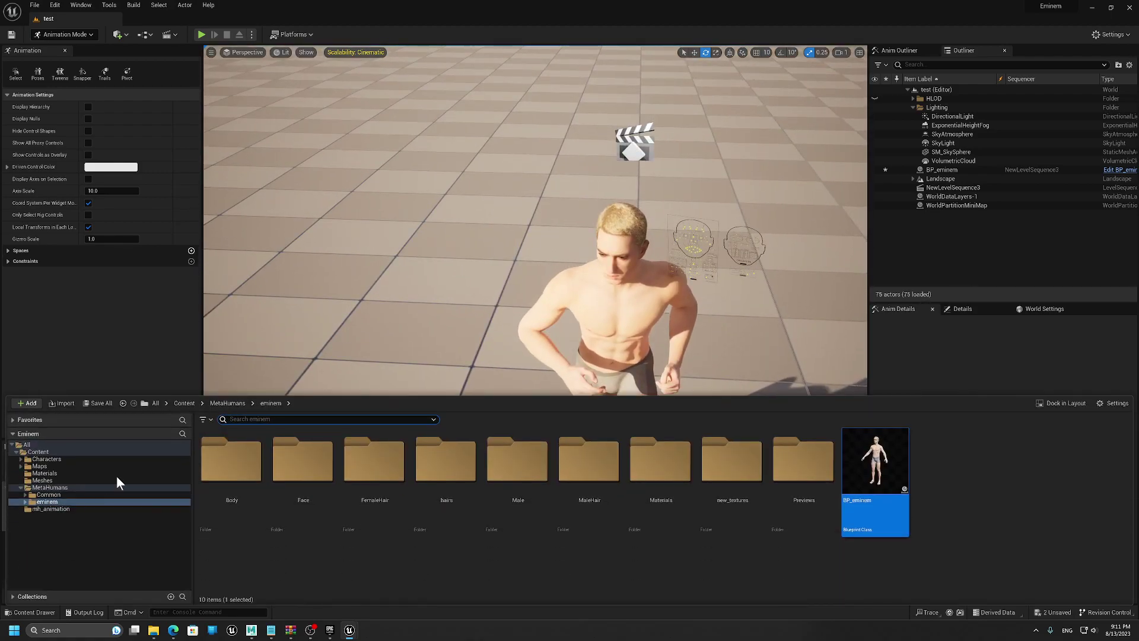
click(40, 466)
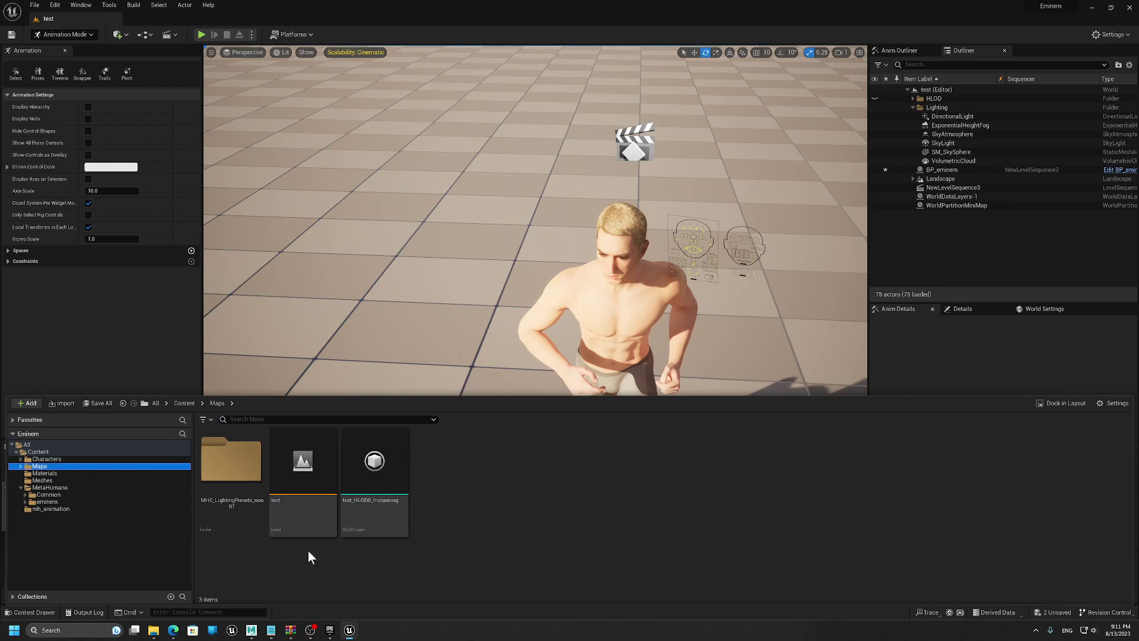
click(21, 466)
double_click(33, 460)
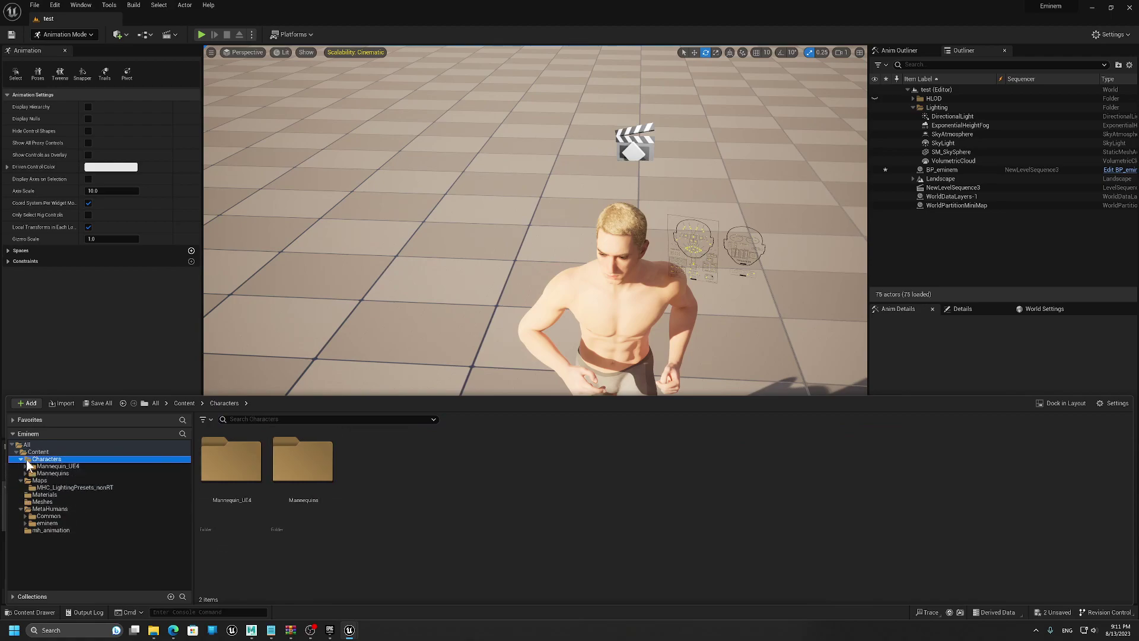
click(35, 466)
double_click(243, 468)
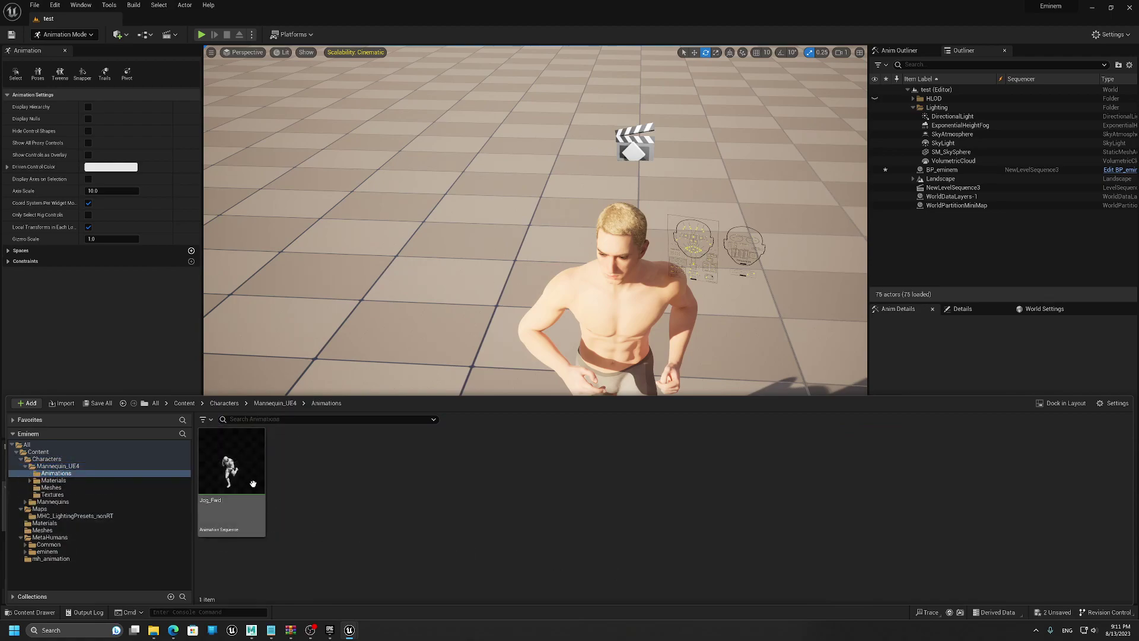
Step: Export the Jog_Fwd animation sequence as an FBX file named Jog_Fwd into the Manny export folder
right_click(251, 482)
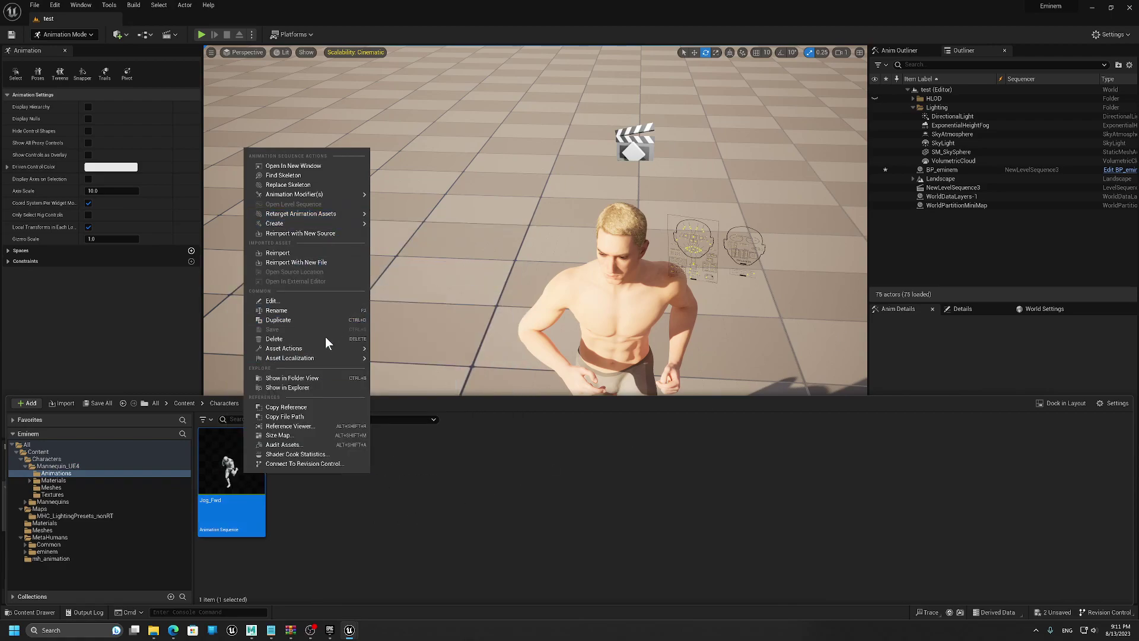
right_click(228, 466)
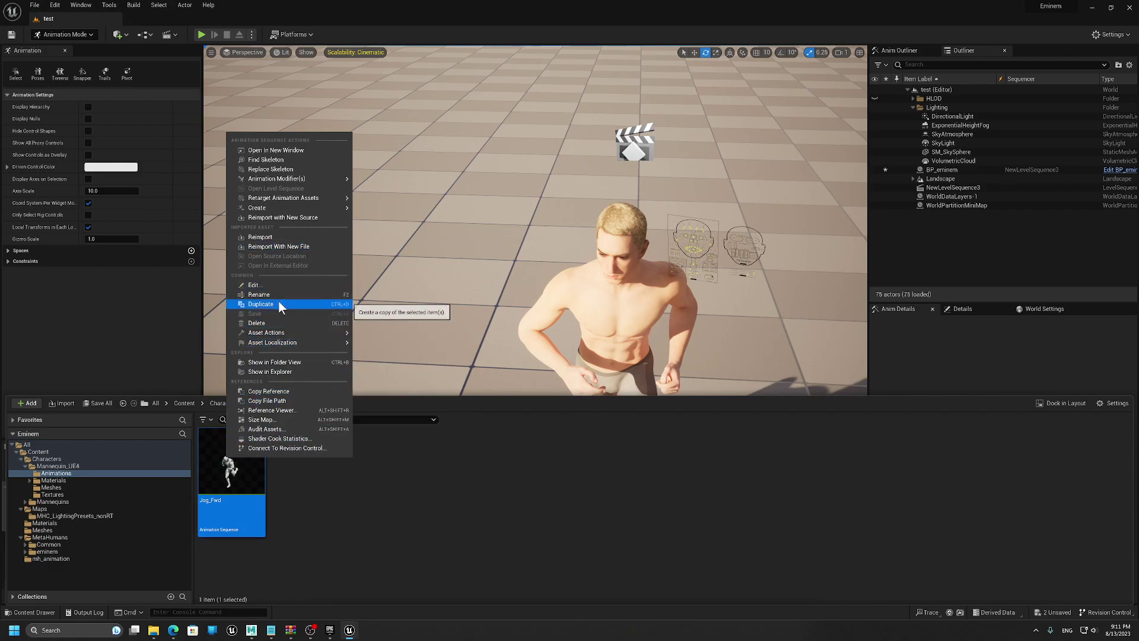
mouse_move(279, 333)
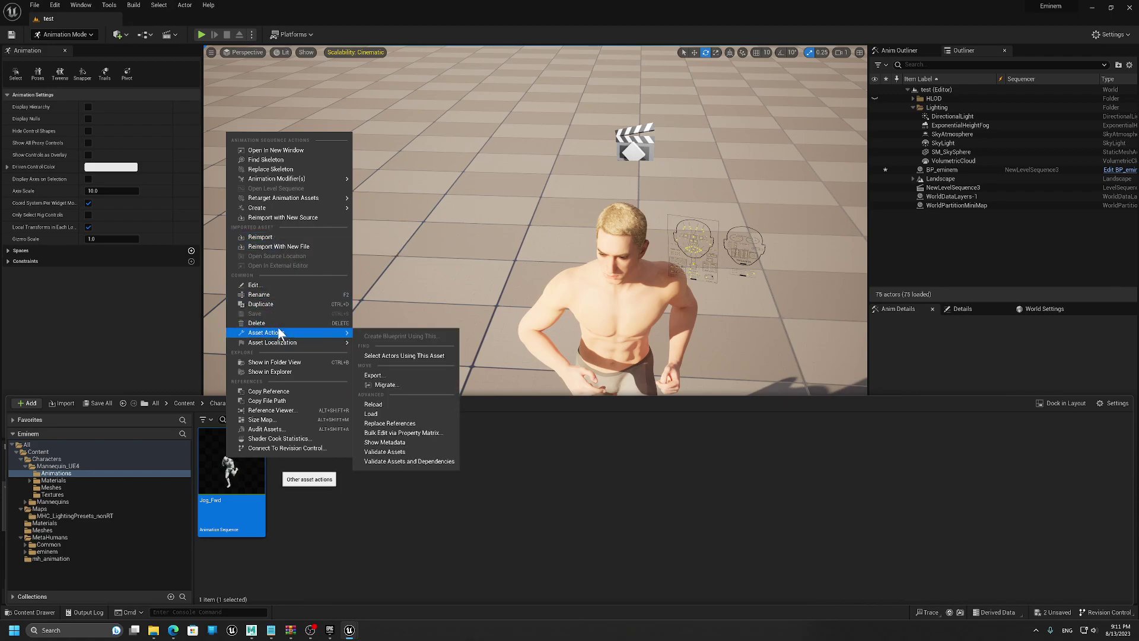
click(390, 376)
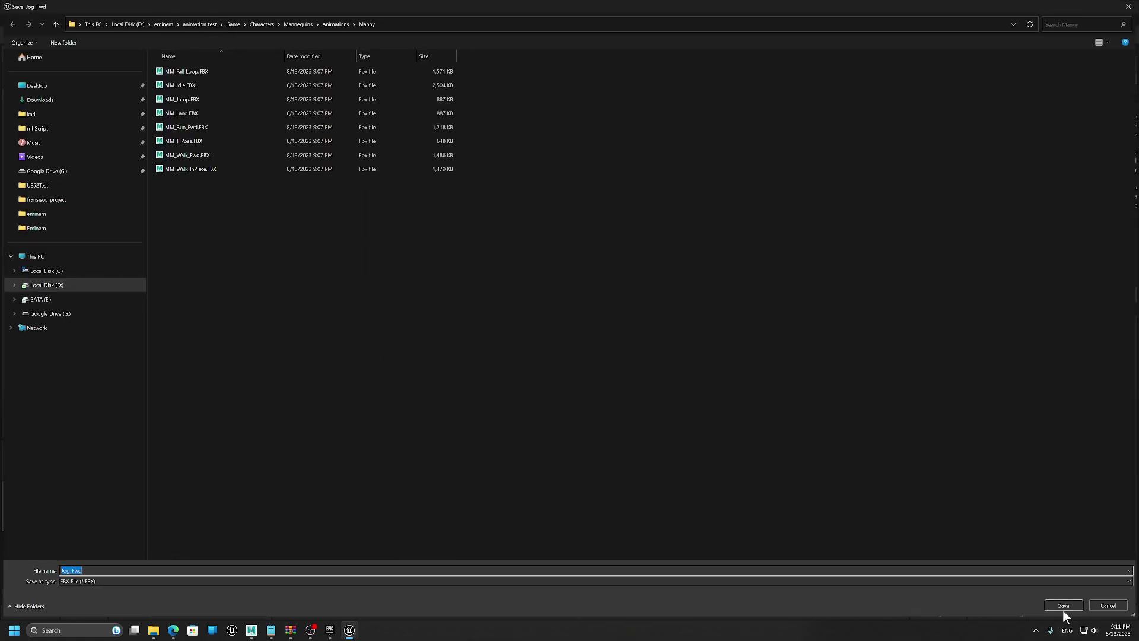
click(1062, 606)
click(618, 410)
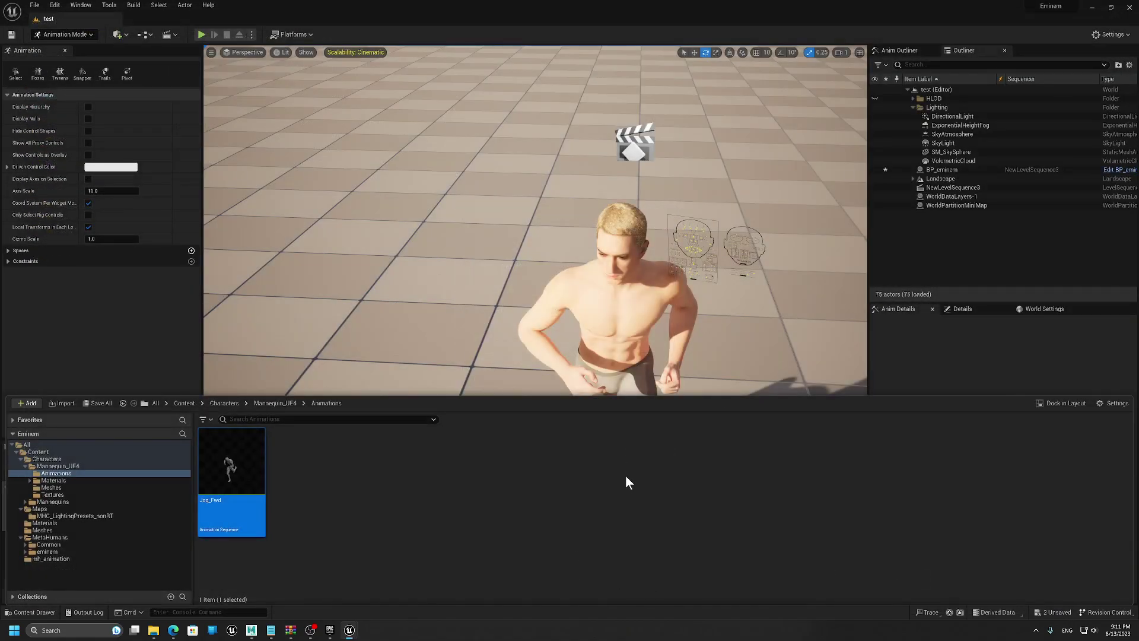
Step: Open the mh_animation content folder and choose Jog_Fwd.FBX from the Manny export folder for import
click(41, 452)
click(303, 469)
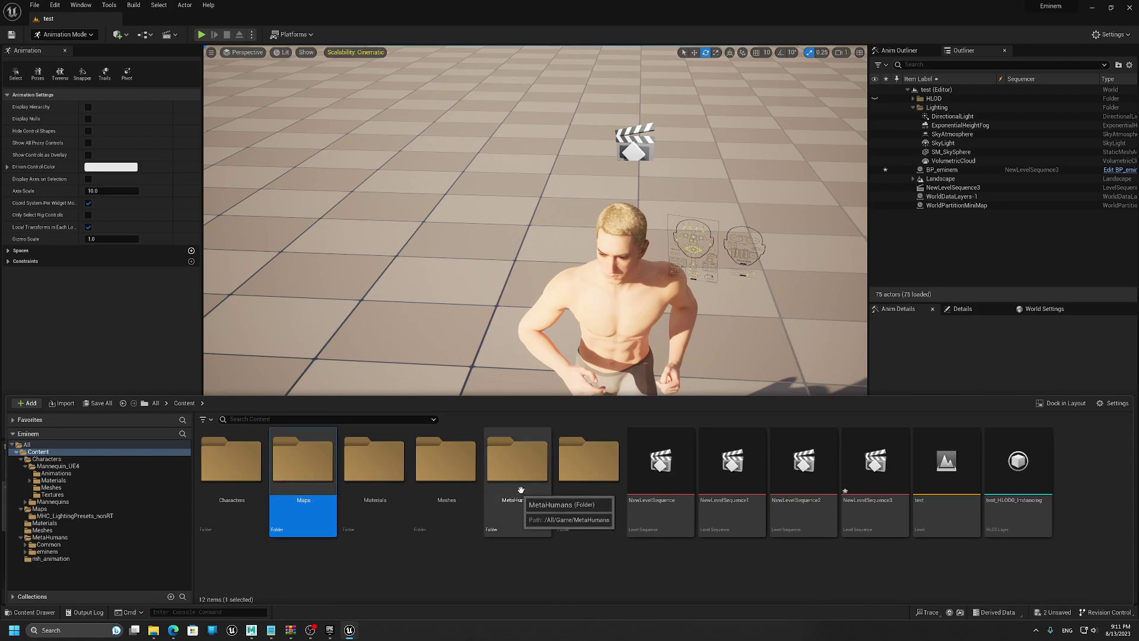
double_click(589, 474)
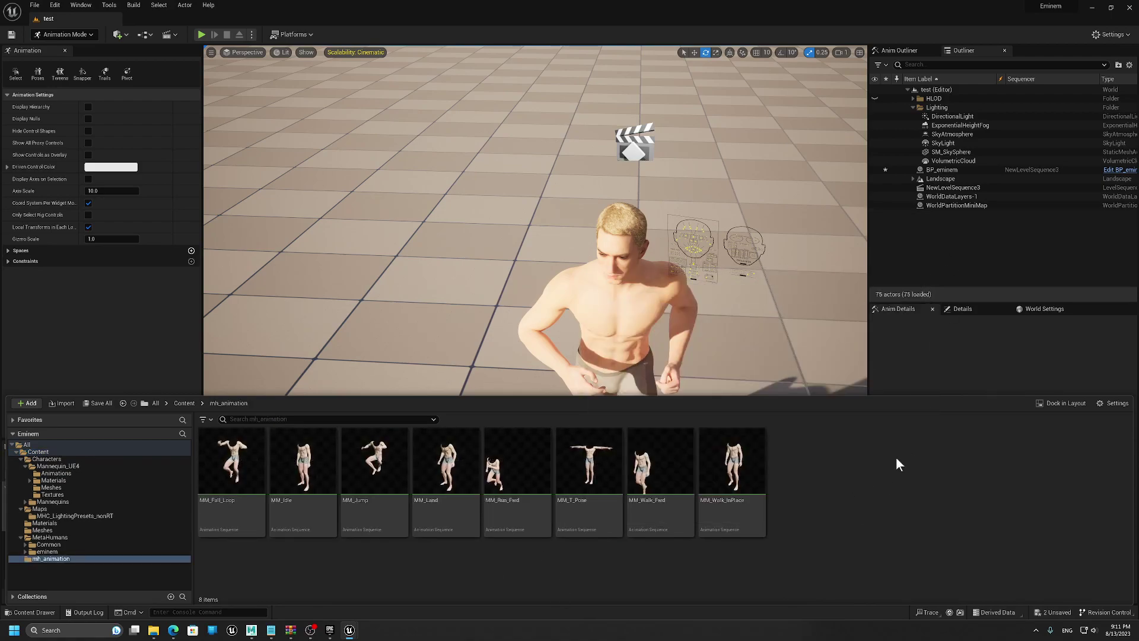
right_click(896, 457)
click(442, 180)
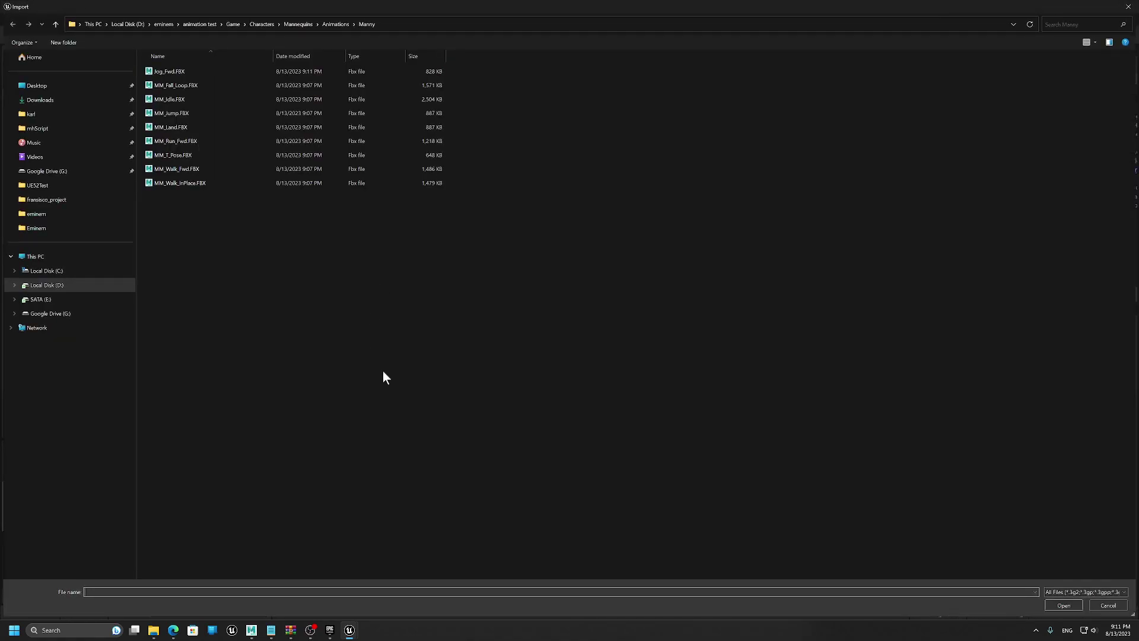
click(188, 181)
click(161, 73)
double_click(162, 71)
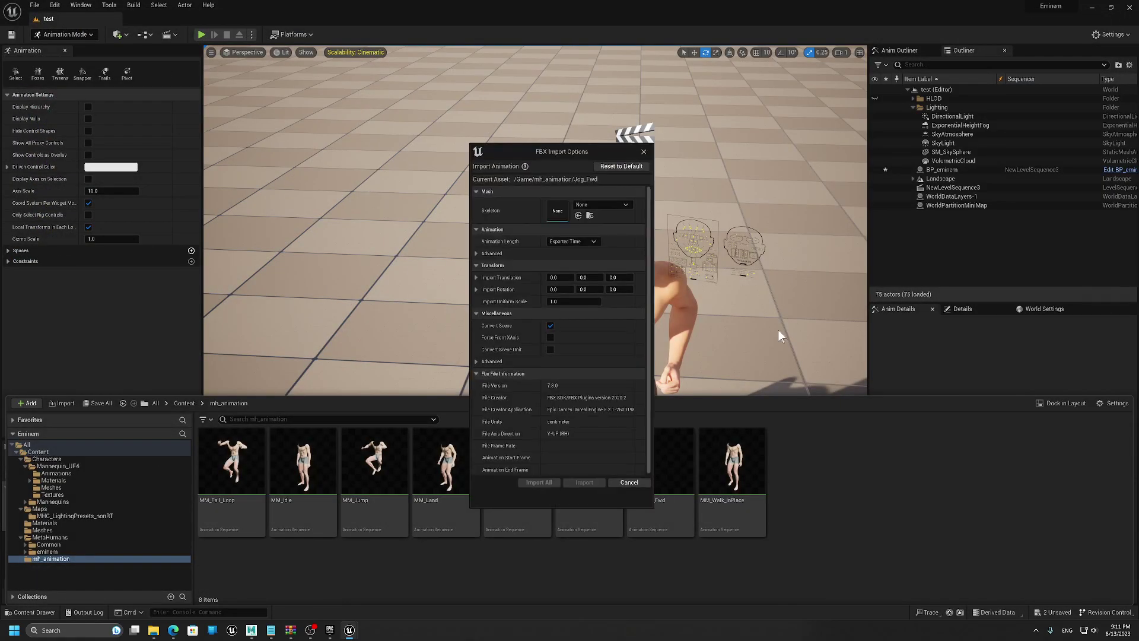
Step: Import the Jog_Fwd animation onto the MetaHuman base skeleton and dismiss the import log
click(610, 205)
click(645, 331)
click(584, 482)
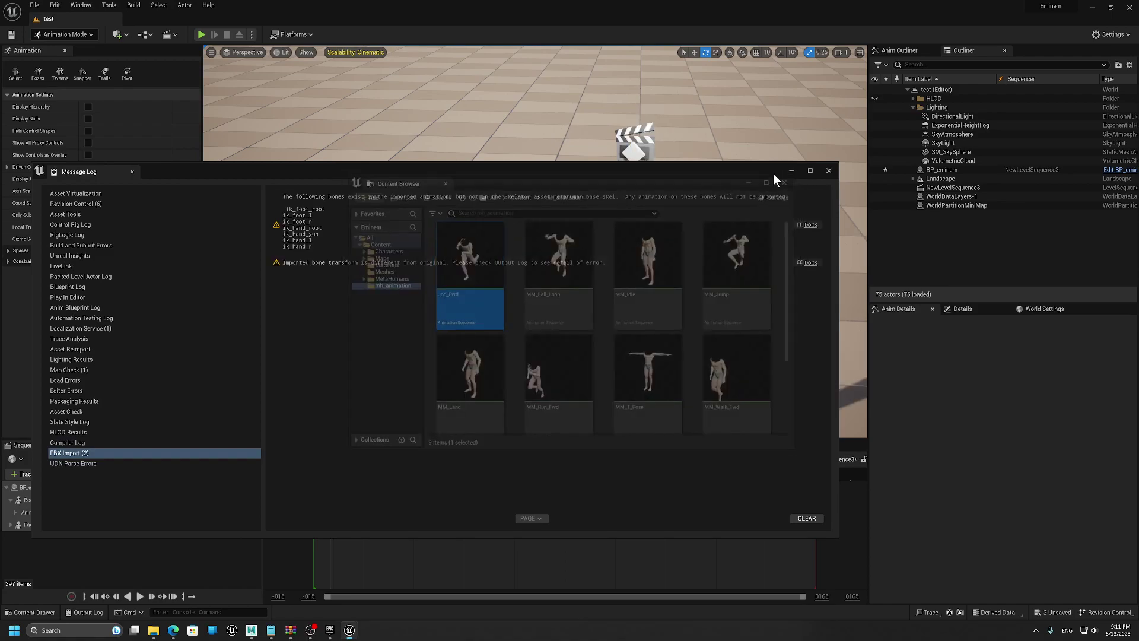
click(829, 171)
Step: Delete the MM_Run_Fwd section from the Animation track under BP_eminem's Body
click(155, 487)
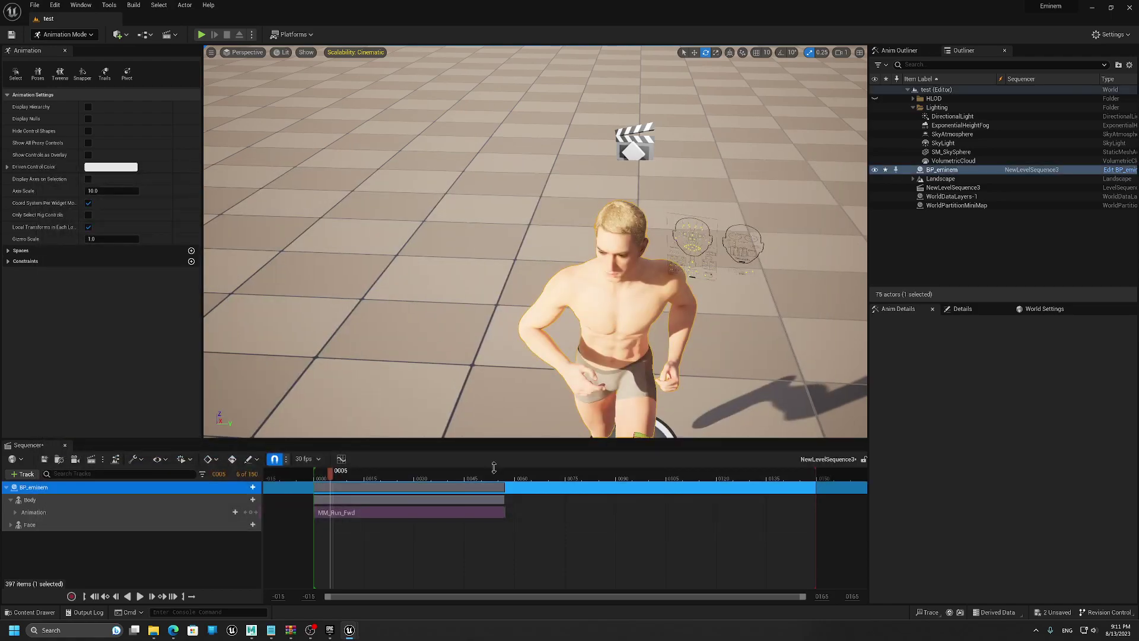
click(337, 514)
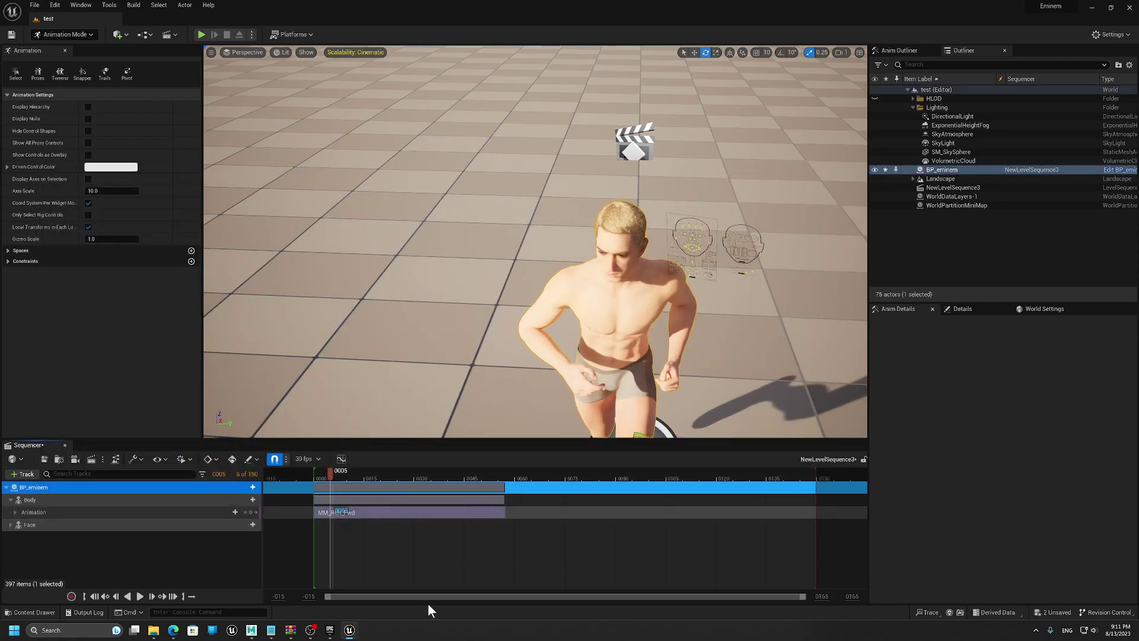
key(Delete)
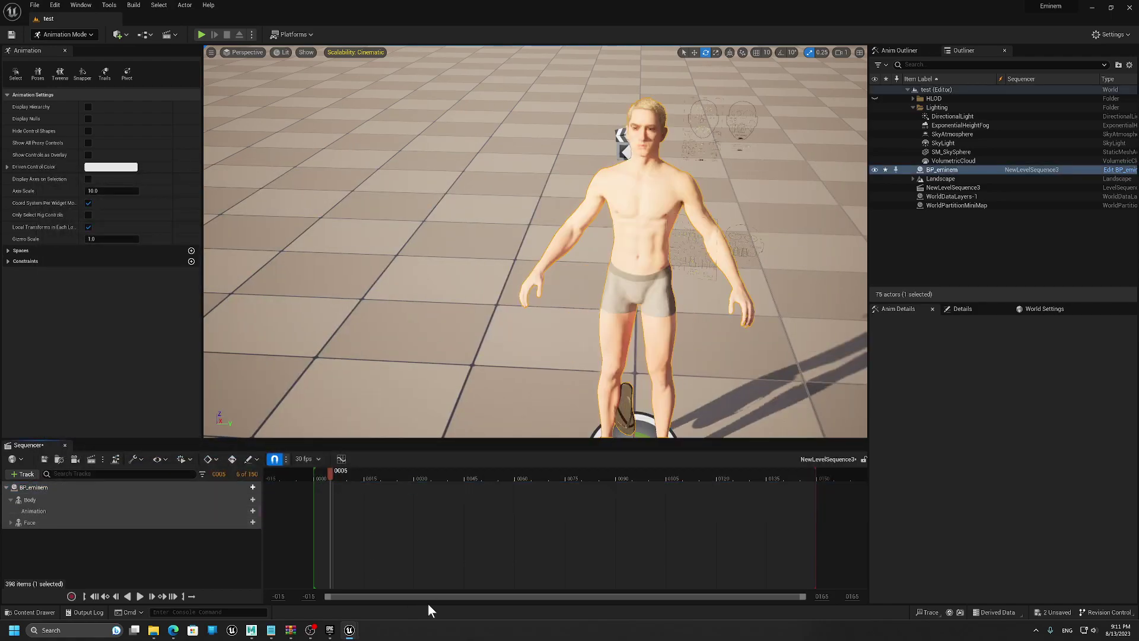
Step: Add the Jog_Fwd animation to BP_eminem's Body track at frame 5
click(191, 519)
click(254, 499)
mouse_move(287, 63)
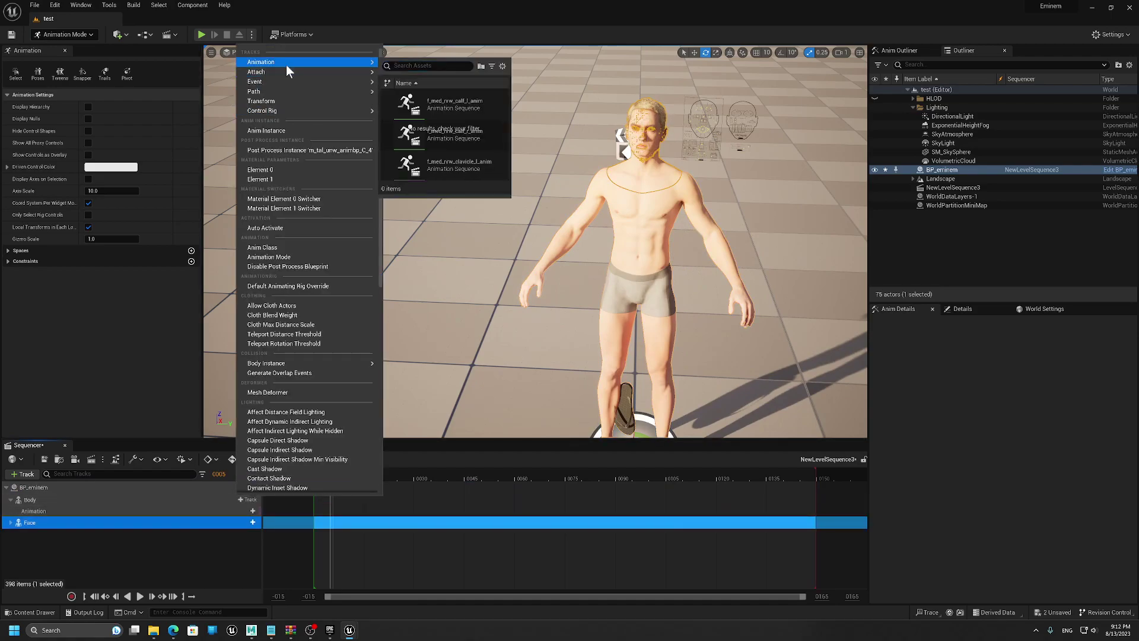
text(jo)
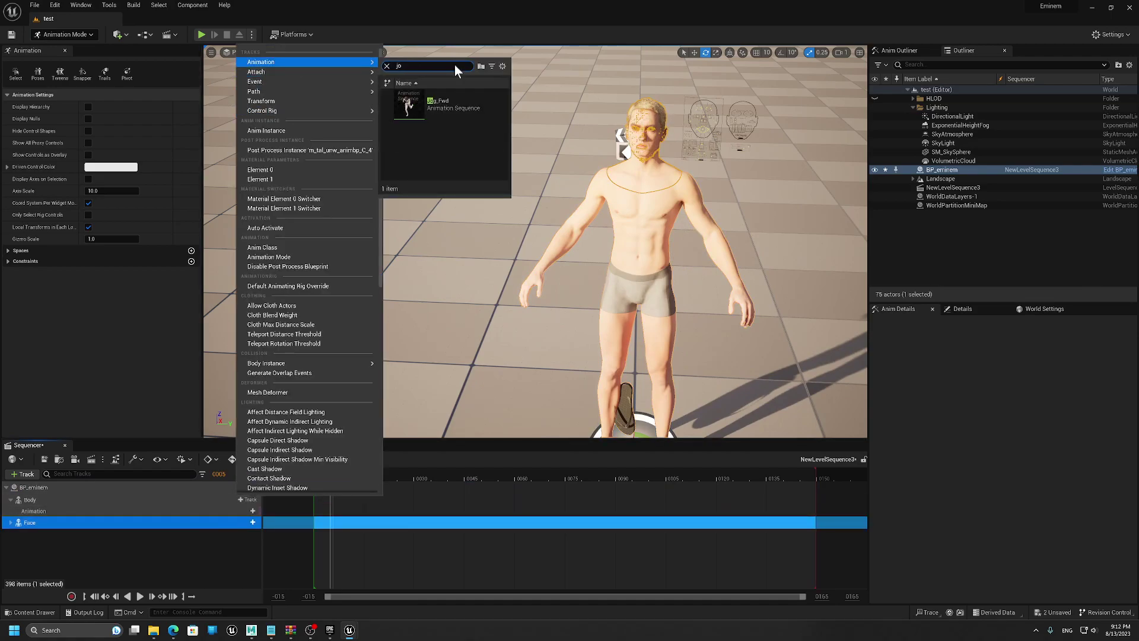
click(433, 112)
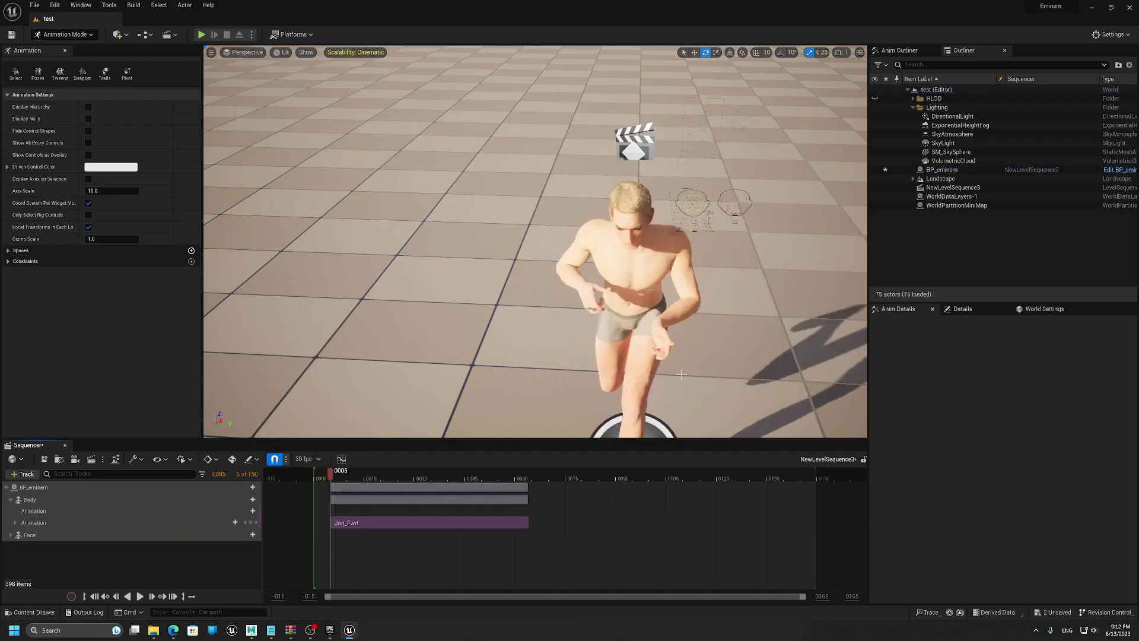
Step: Play and scrub the sequence to examine the jog animation on BP_eminem's body and hands
right_drag(533, 243, 587, 326)
scroll(623, 237, down, 1)
right_drag(457, 309, 439, 303)
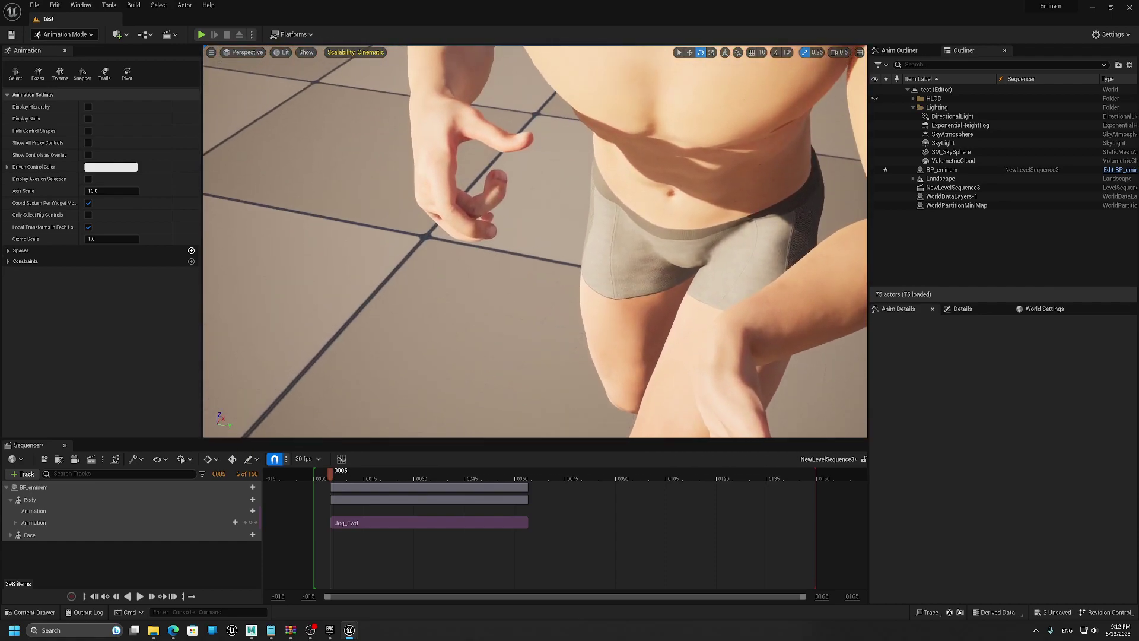
scroll(552, 232, down, 15)
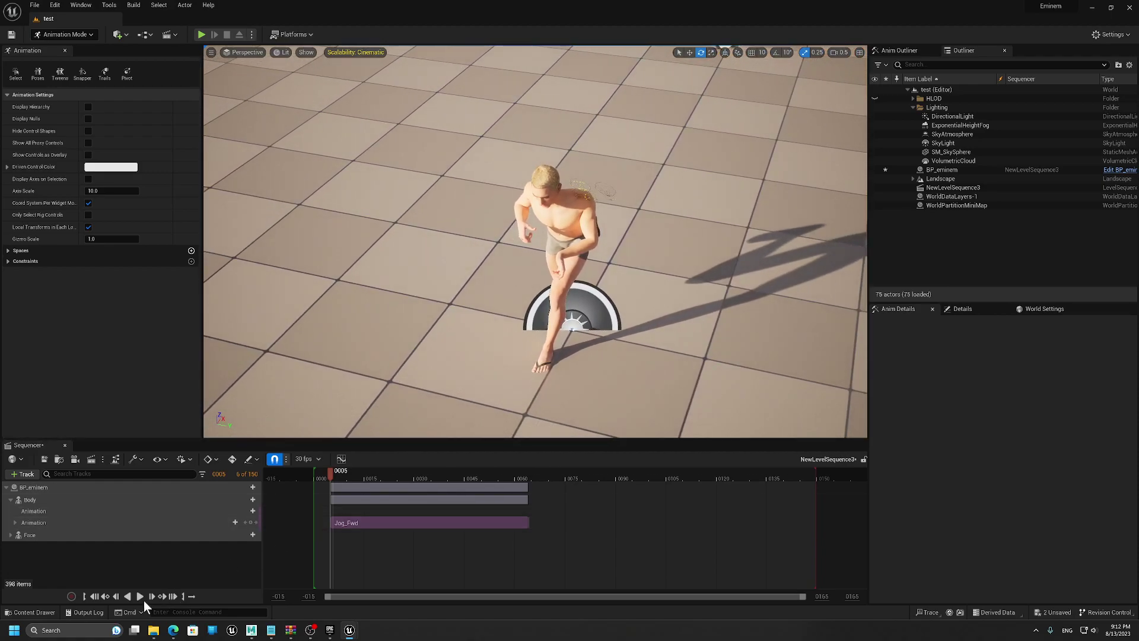
click(140, 596)
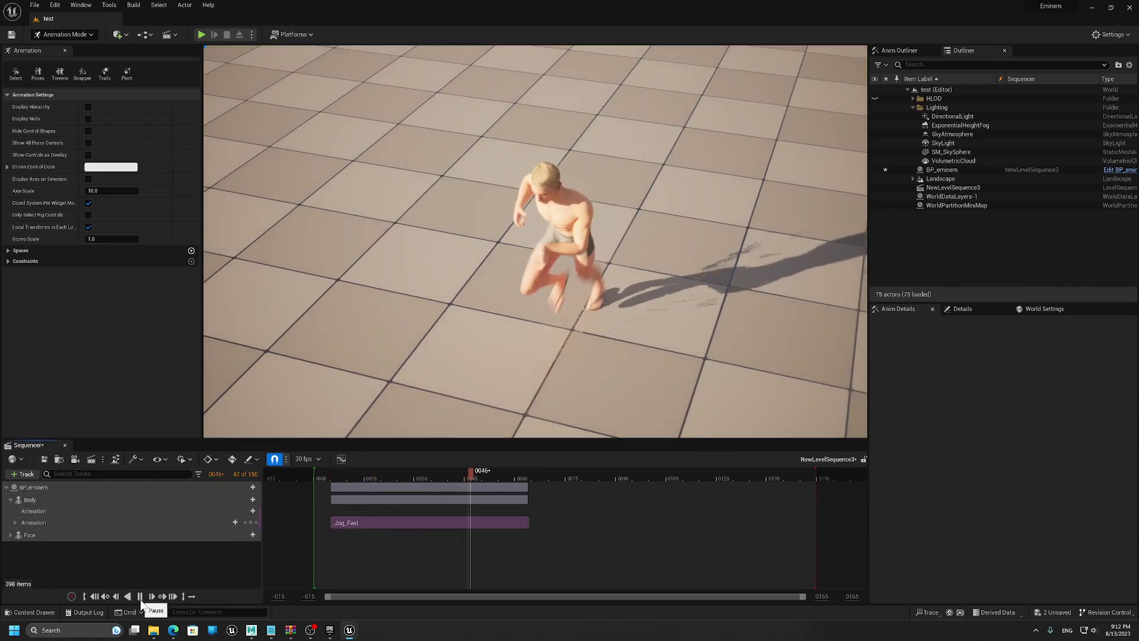
drag(400, 473, 379, 474)
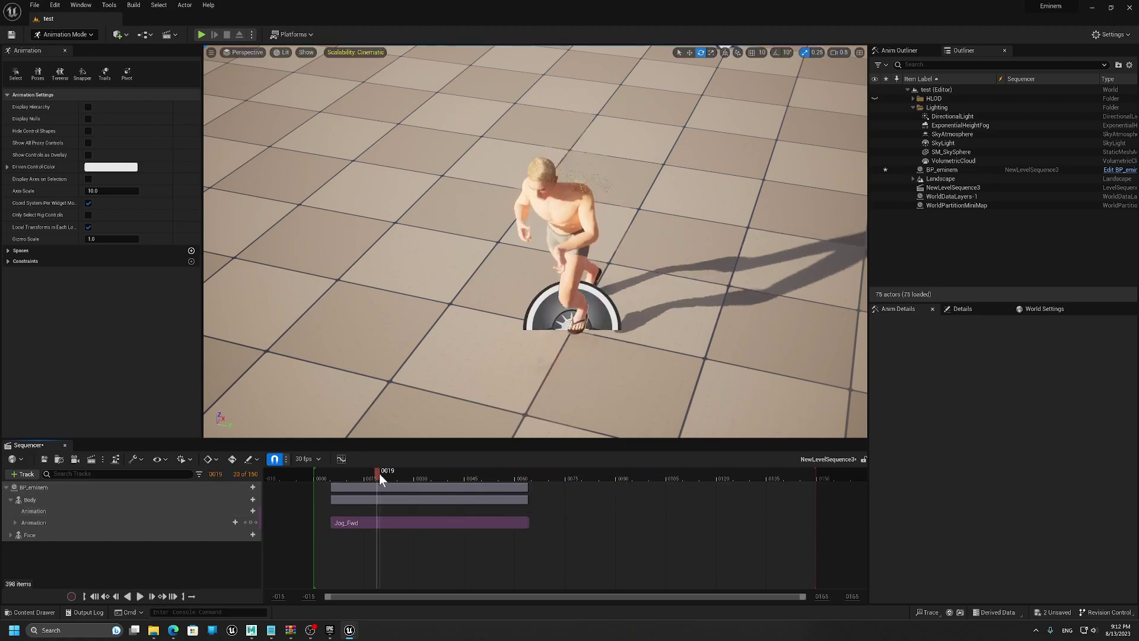
right_drag(505, 259, 506, 285)
key(w)
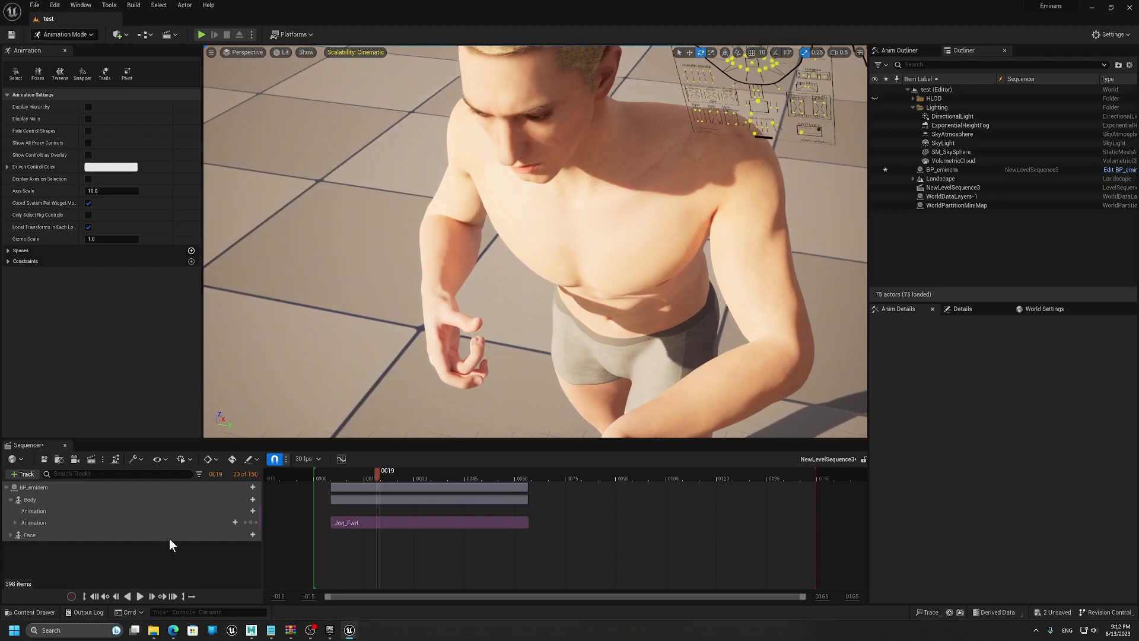
click(36, 501)
click(34, 511)
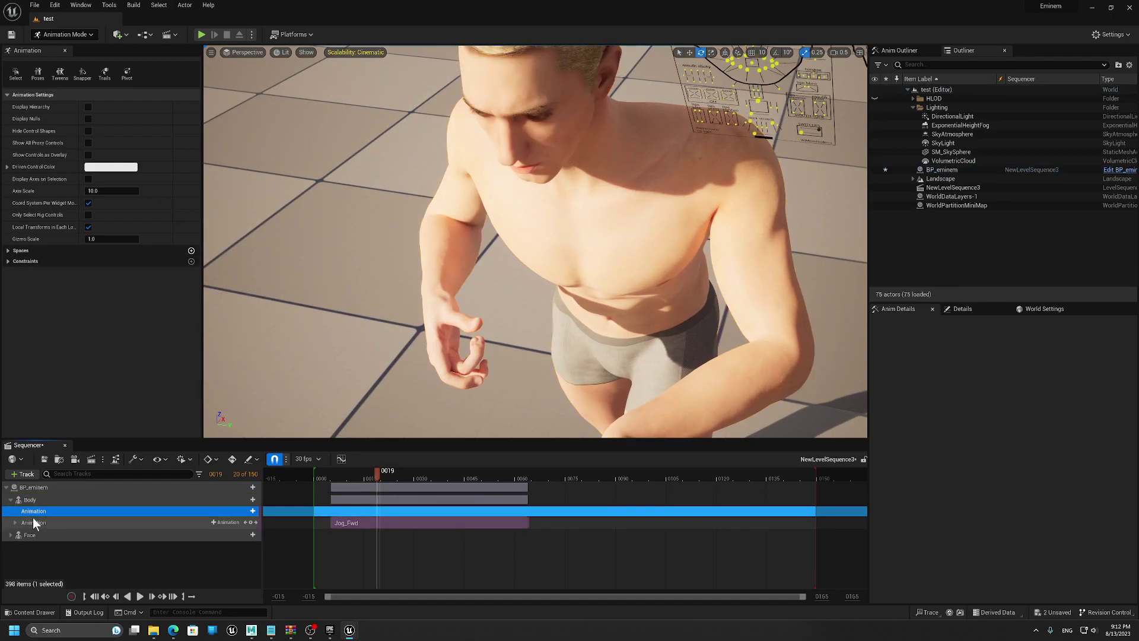
click(33, 520)
right_click(36, 522)
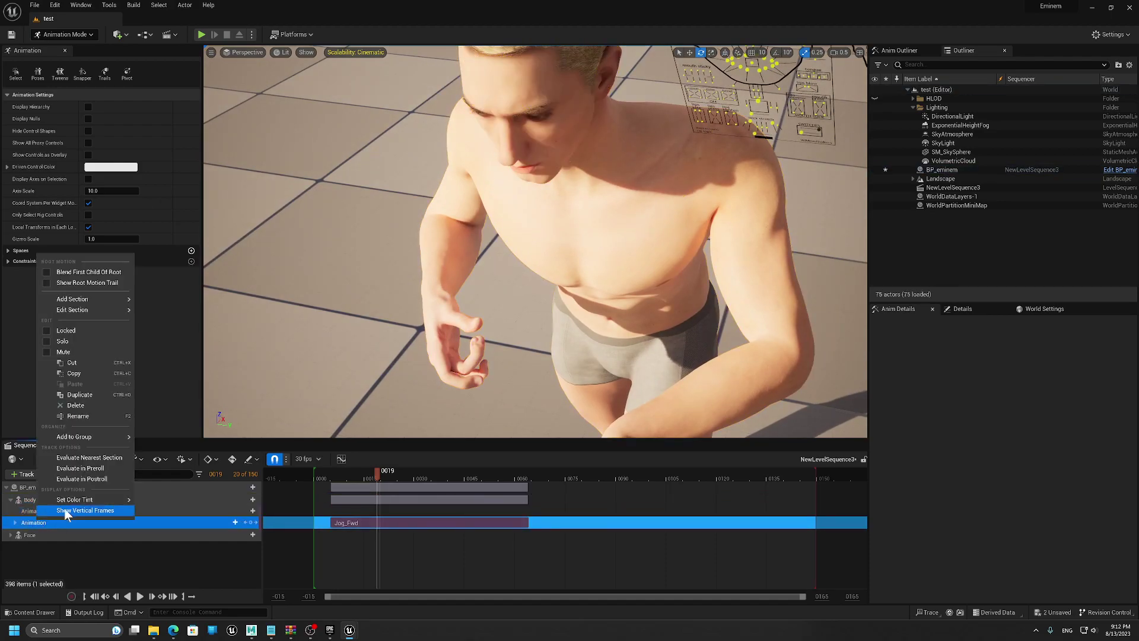
mouse_move(120, 298)
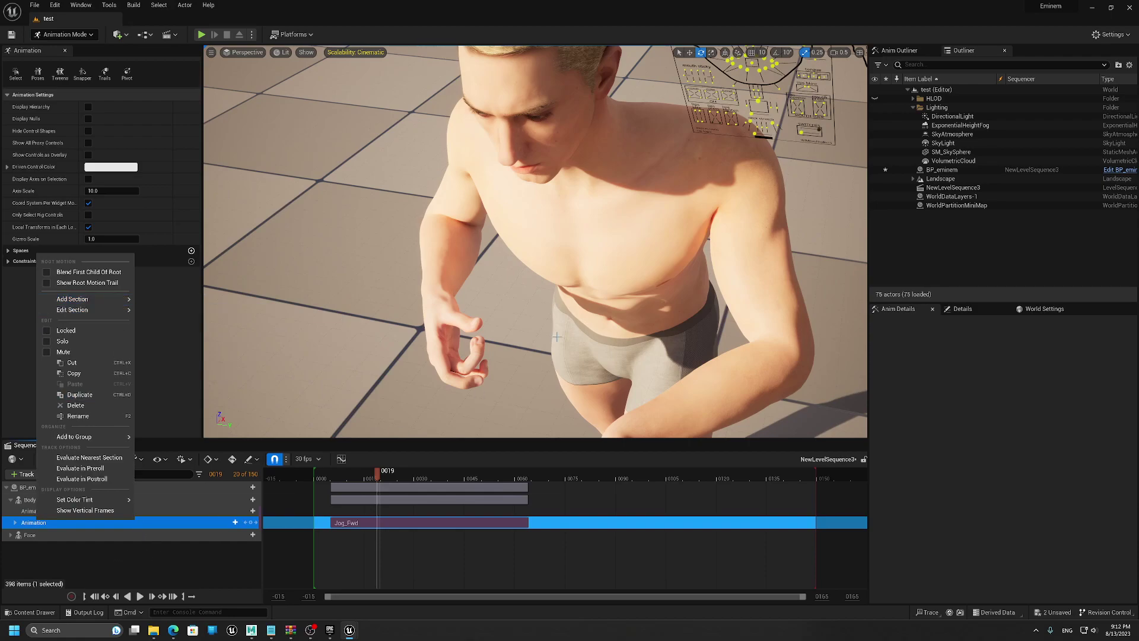
right_drag(450, 381, 504, 415)
scroll(452, 380, down, 4)
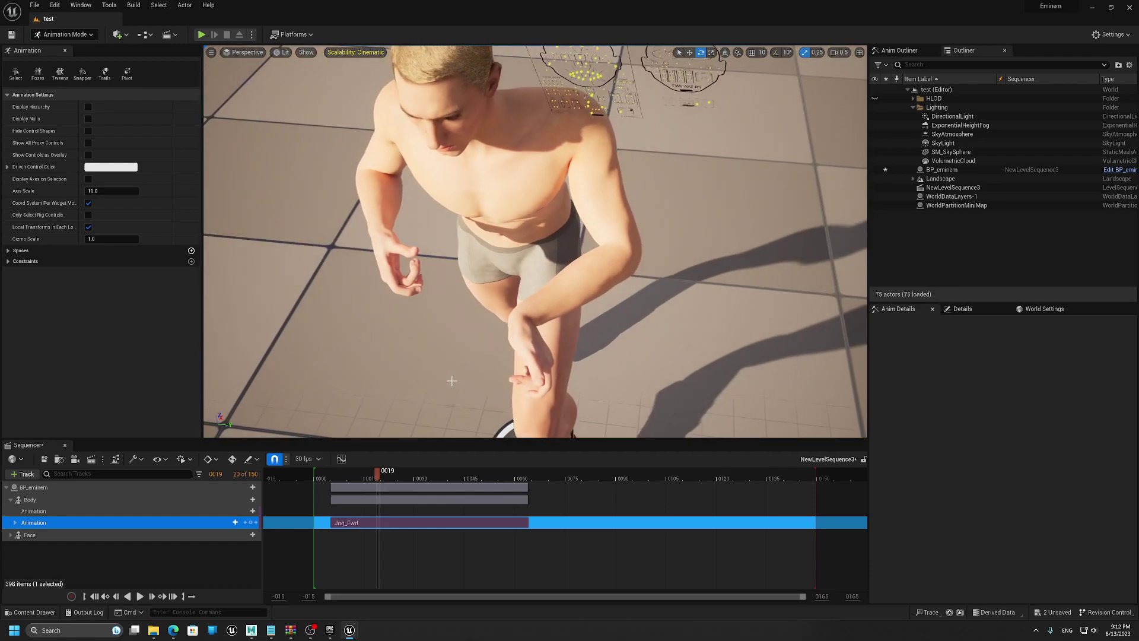
click(310, 630)
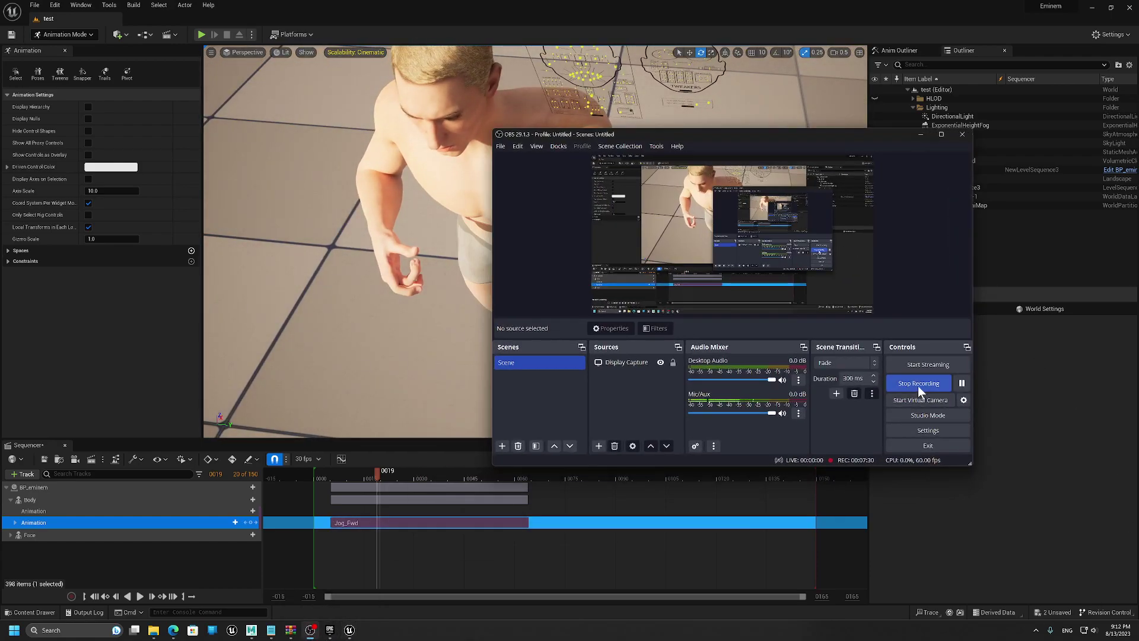